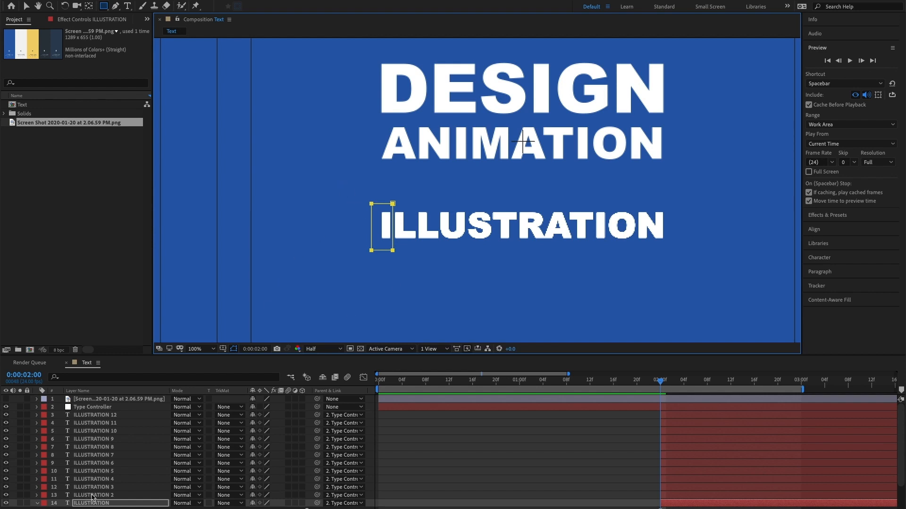
Draw rectangular masks around the first L on ILLUSTRATION 2 and the second L on ILLUSTRATION 3.
click(93, 496)
drag(392, 207, 417, 248)
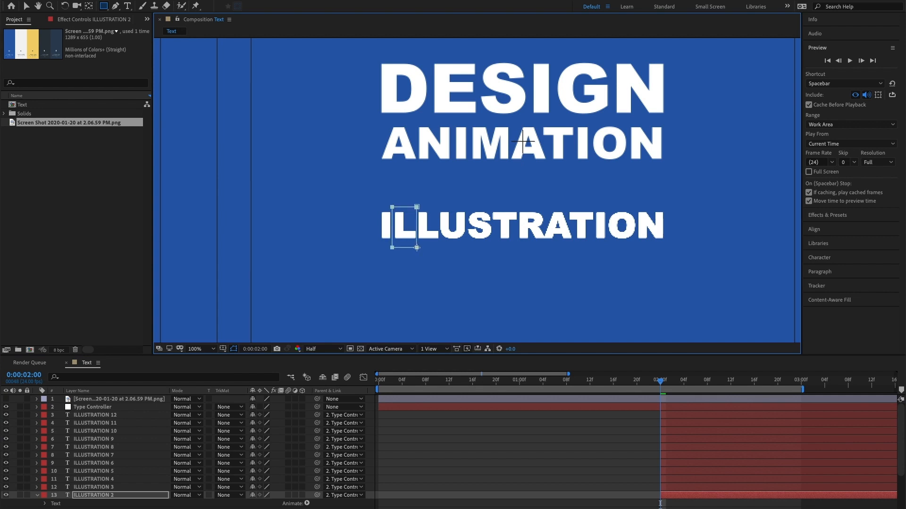
click(106, 488)
drag(416, 206, 439, 248)
Draw rectangular masks around the U on ILLUSTRATION 4 and the S on ILLUSTRATION 5.
scroll(431, 238, up, 2)
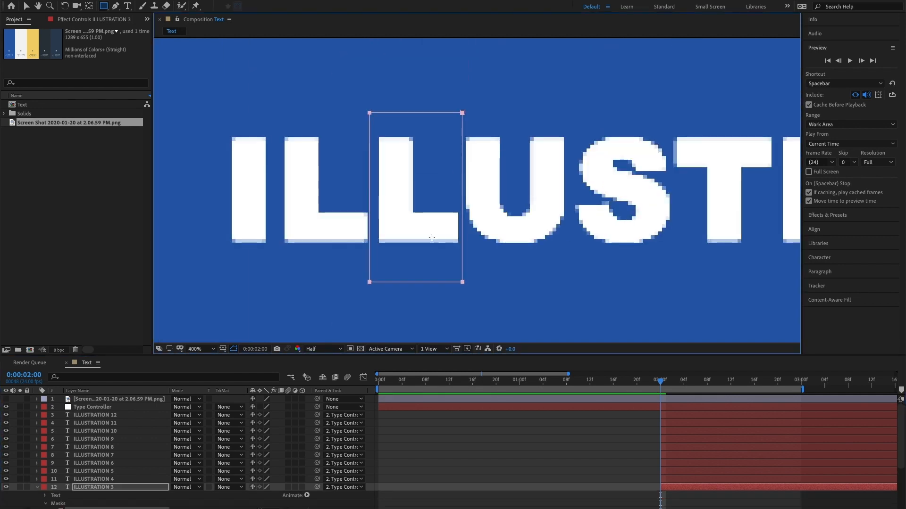
click(105, 479)
drag(459, 126, 571, 269)
click(105, 471)
drag(575, 120, 673, 272)
Mask the first T on ILLUSTRATION 6 and the R on ILLUSTRATION 7 with rectangles.
key(space)
drag(681, 249, 448, 240)
click(105, 463)
mouse_move(436, 109)
mouse_down()
mouse_move(546, 252)
mouse_move(450, 140)
mouse_move(508, 219)
mouse_up()
key(super+z)
key(super+z)
mouse_move(438, 235)
mouse_down()
mouse_move(541, 109)
mouse_move(652, 259)
mouse_up()
key(super+Up)
key(space)
drag(653, 255, 476, 251)
key(super+Up)
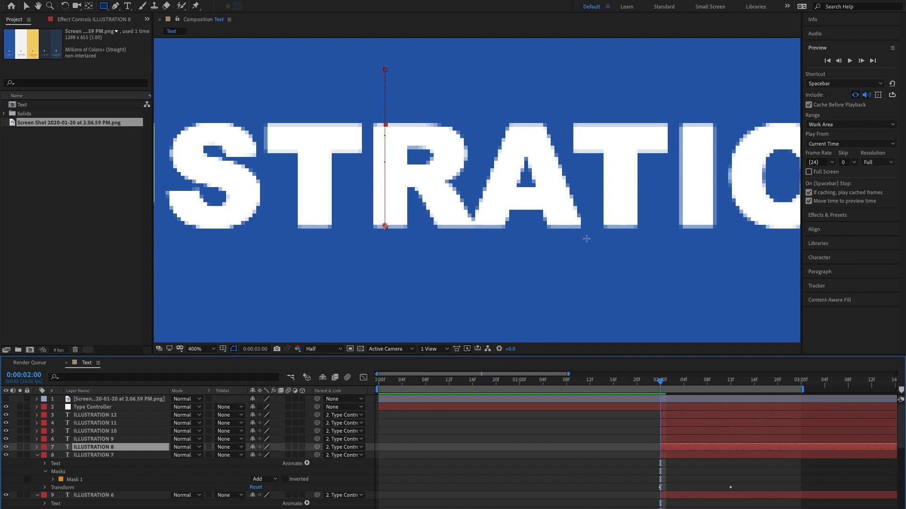
Mask the A on ILLUSTRATION 8 with a closed six-point Pen path along its slanted sides instead of a rectangle.
drag(586, 233, 474, 100)
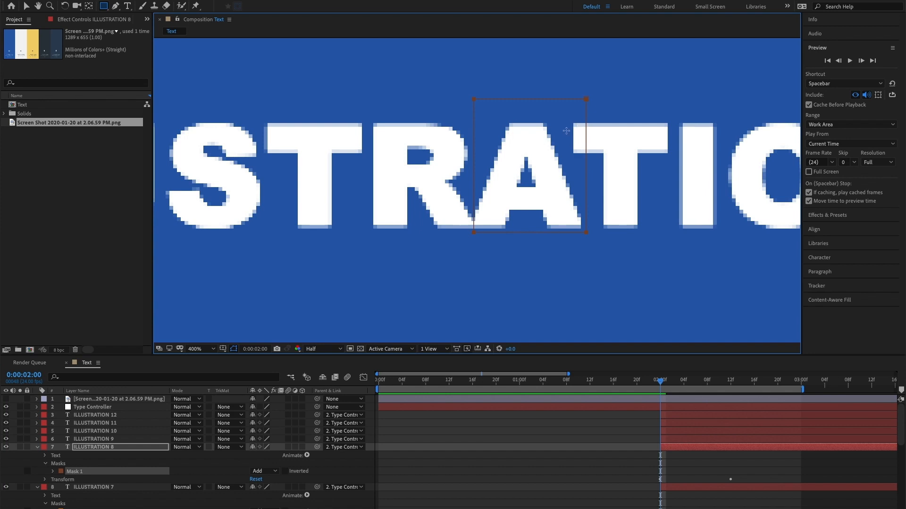
key(Delete)
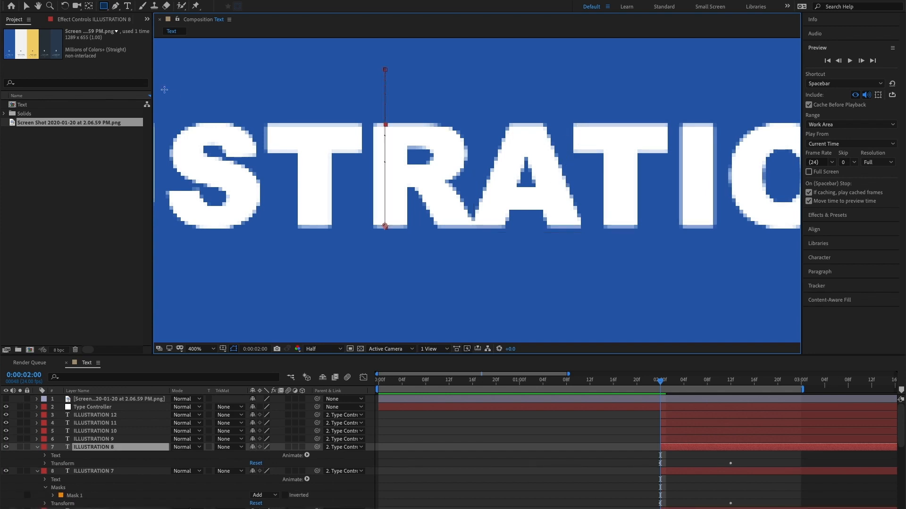
click(116, 7)
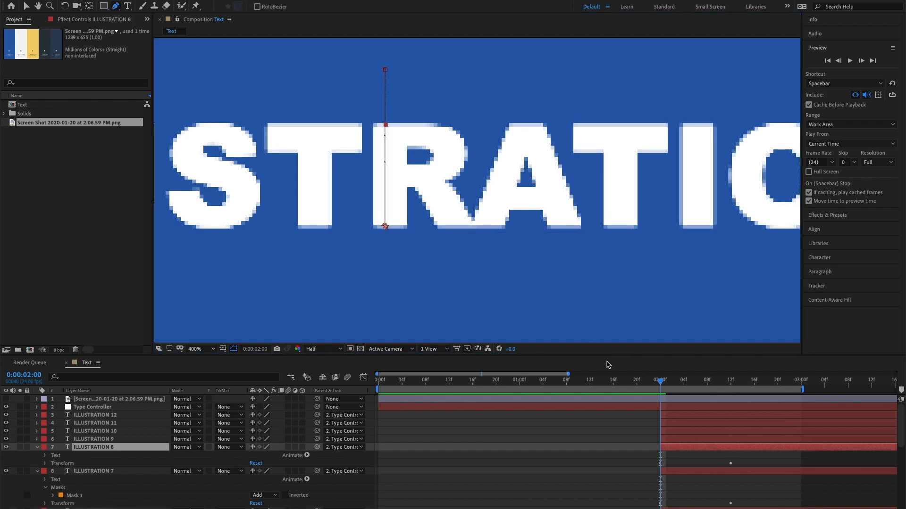
click(501, 108)
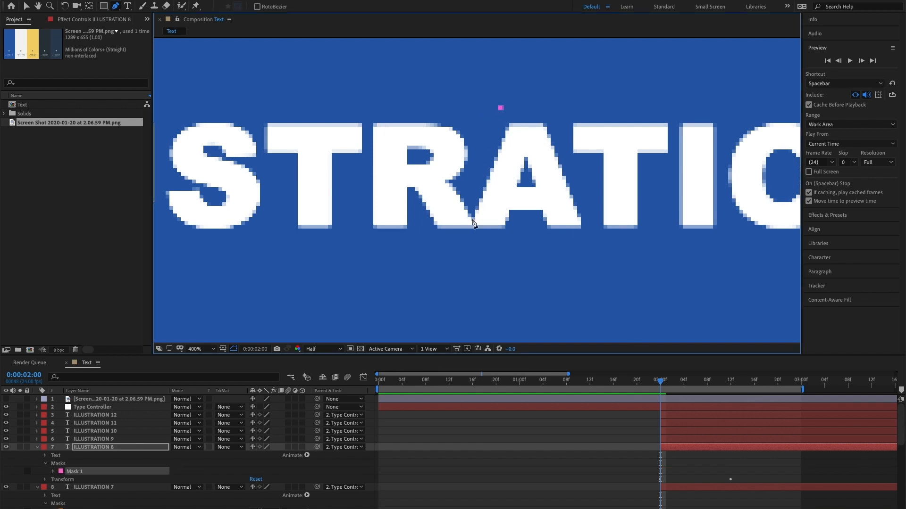
click(472, 211)
click(473, 233)
click(589, 233)
click(589, 206)
click(553, 110)
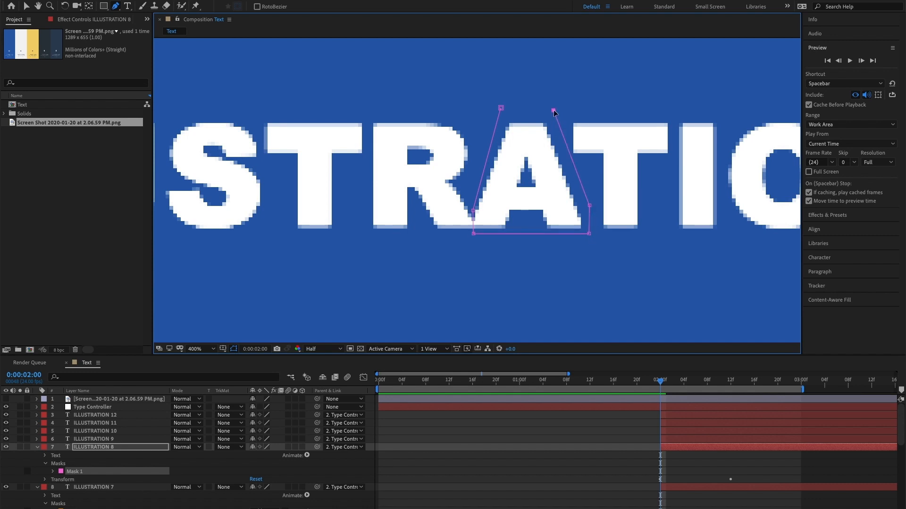
click(501, 108)
Mask the second T on ILLUSTRATION 9 with a closed four-point Pen path that slants past the neighbouring A.
click(689, 440)
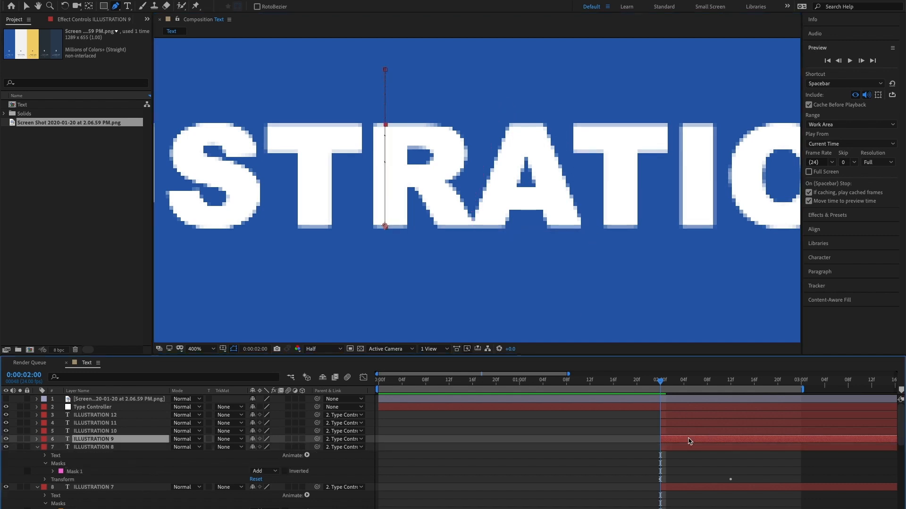
click(551, 112)
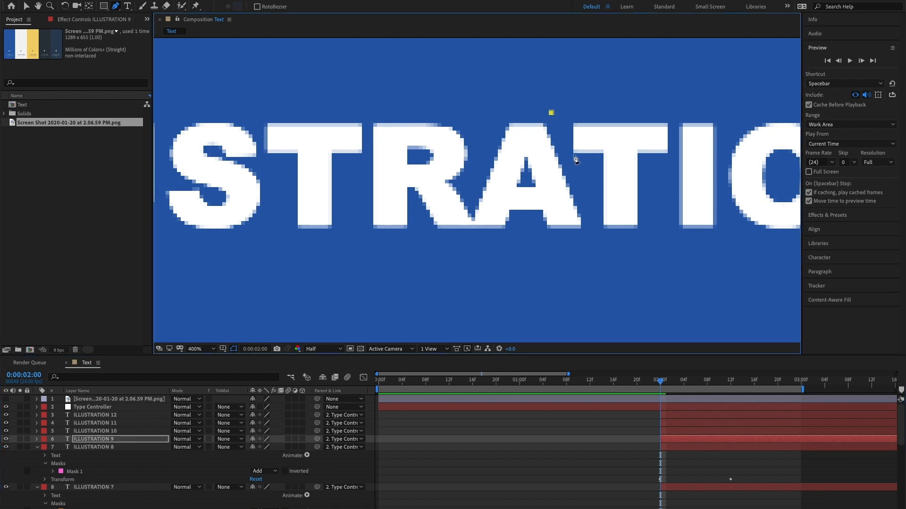
click(592, 235)
click(674, 234)
click(674, 116)
click(551, 112)
drag(682, 172, 452, 178)
key(g)
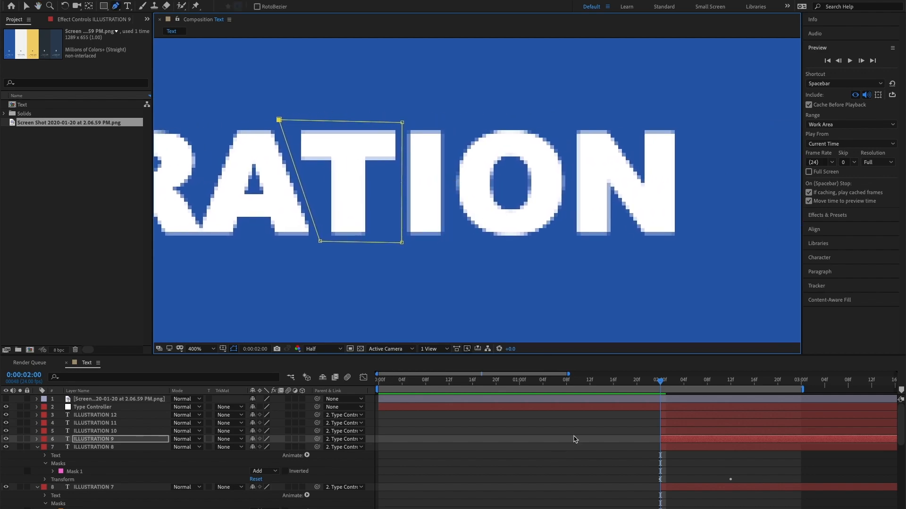
Draw rectangular masks around the second I on ILLUSTRATION 10, the O on ILLUSTRATION 11 and the N on ILLUSTRATION 12.
click(668, 431)
key(q)
drag(400, 120, 450, 250)
click(670, 424)
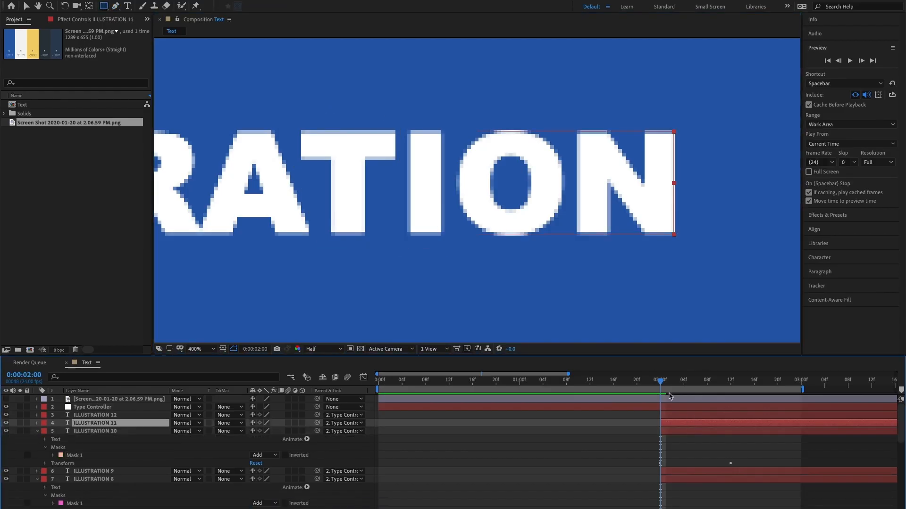
drag(453, 115, 568, 262)
click(682, 416)
drag(568, 114, 688, 260)
key(v)
click(489, 284)
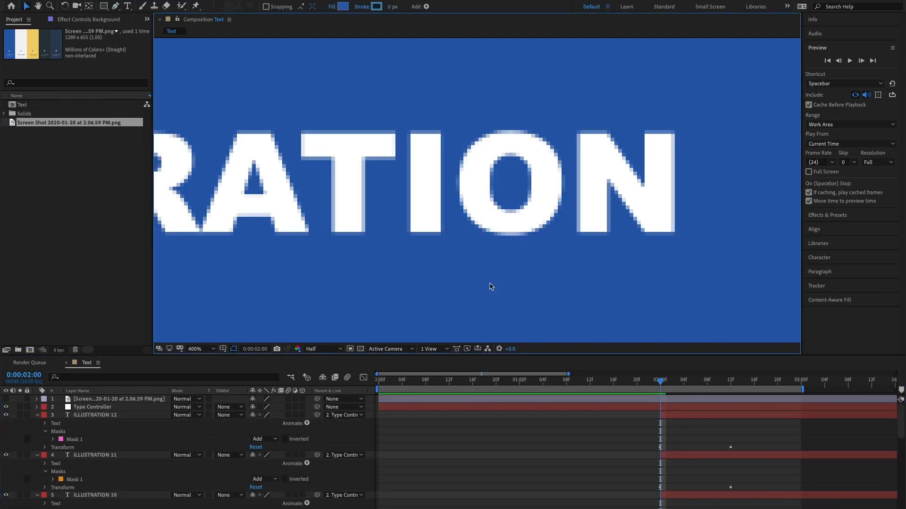
Reveal only the keyframed properties of all layers from ILLUSTRATION to ILLUSTRATION 12.
scroll(441, 270, down, 1)
click(200, 349)
click(221, 357)
click(206, 225)
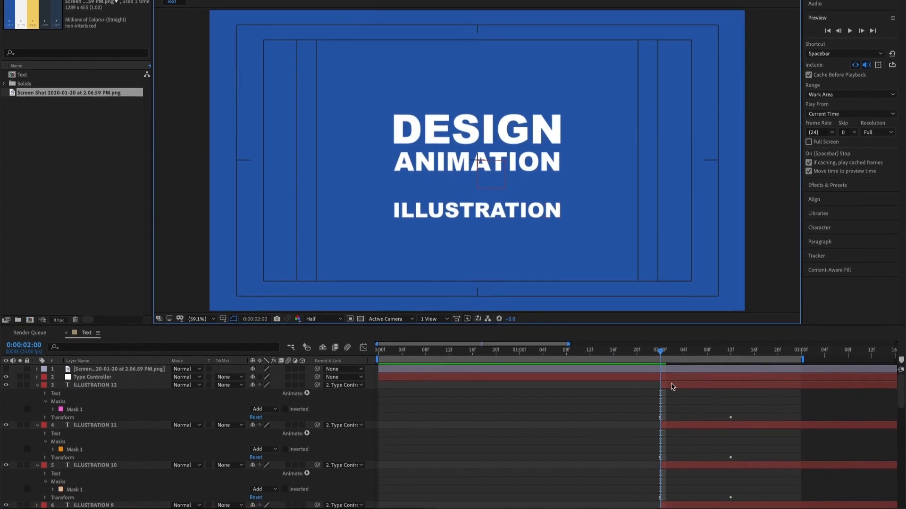
click(672, 385)
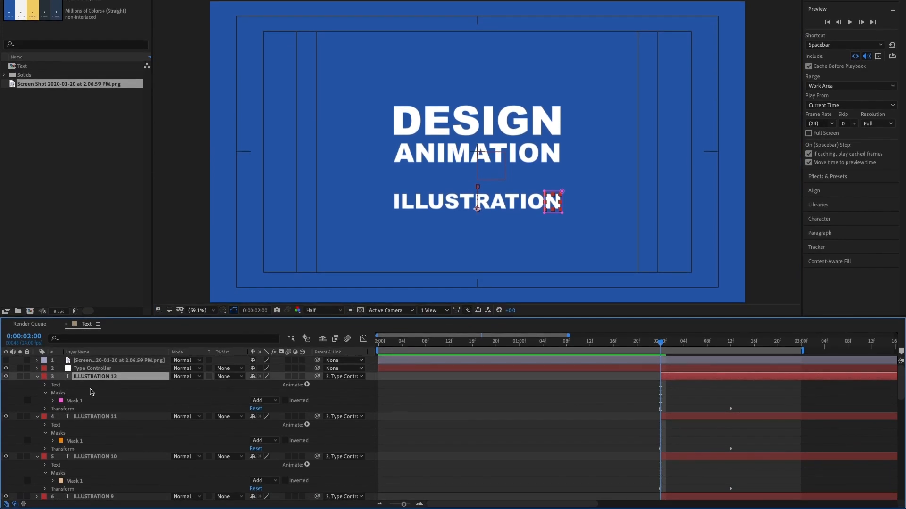
scroll(91, 392, down, 10)
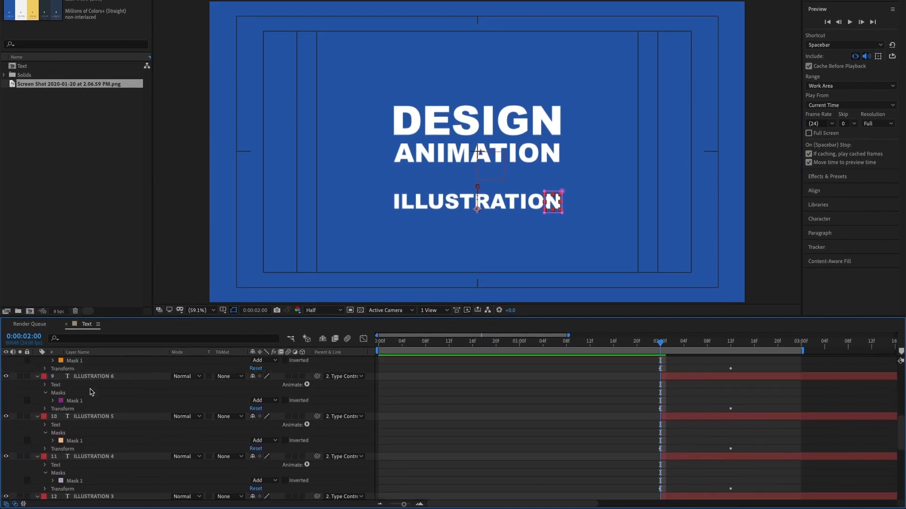
scroll(124, 460, down, 5)
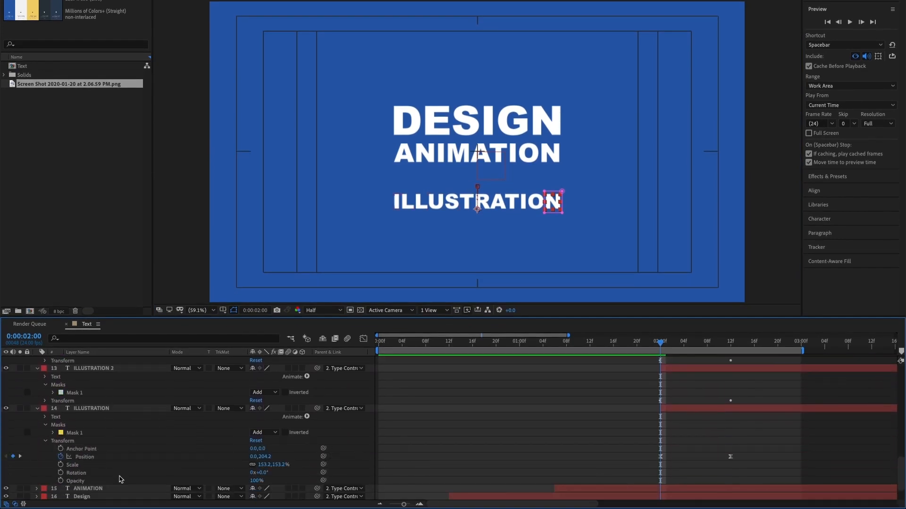
scroll(99, 414, up, 1)
shift+click(104, 428)
scroll(104, 429, up, 20)
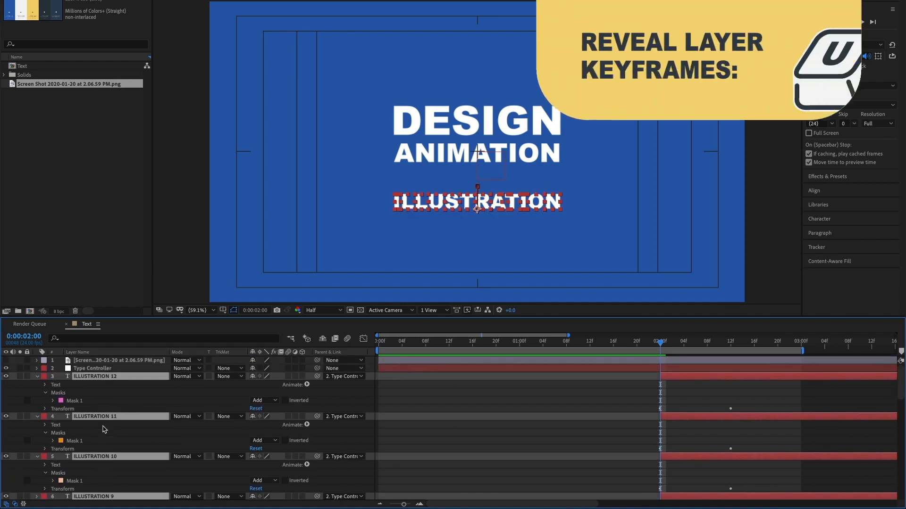
key(u)
click(104, 429)
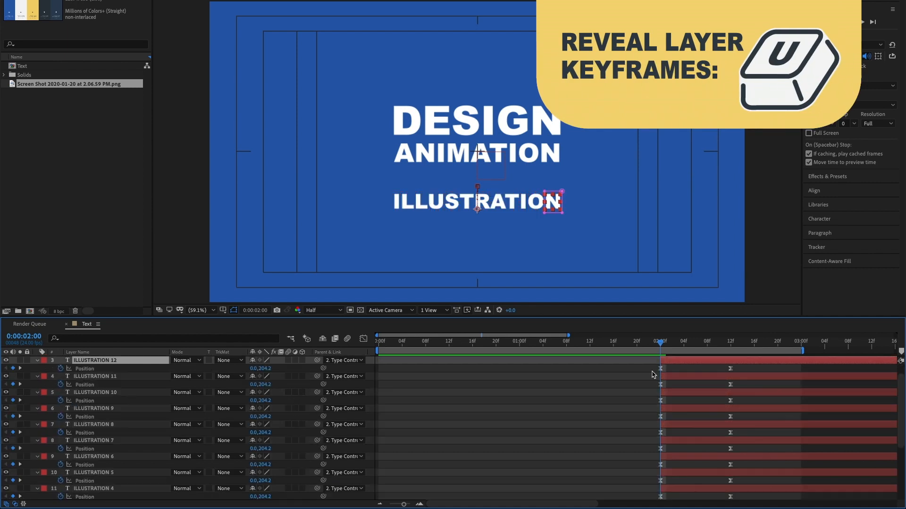
Examine the Position keyframes of all ILLUSTRATION layers with the timeline maximized, and restore the normal layout.
scroll(652, 370, down, 1)
click(740, 491)
scroll(740, 491, down, 2)
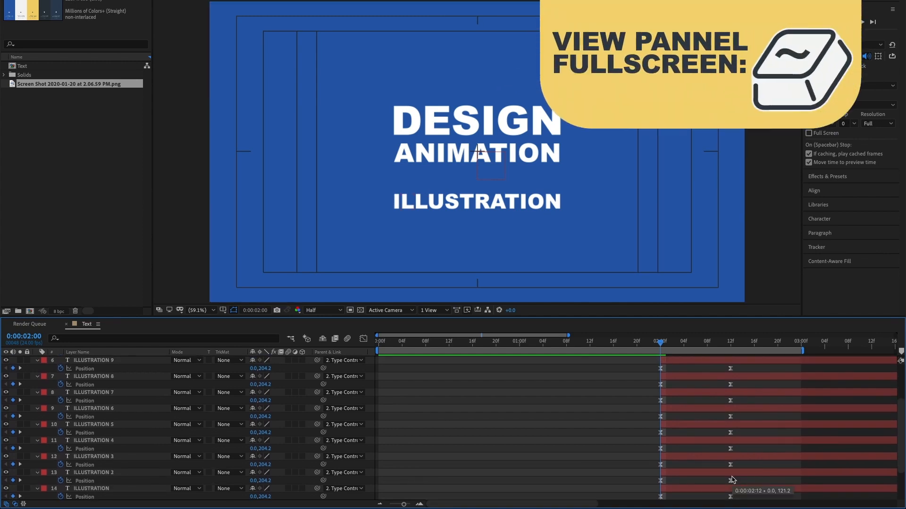
key(grave)
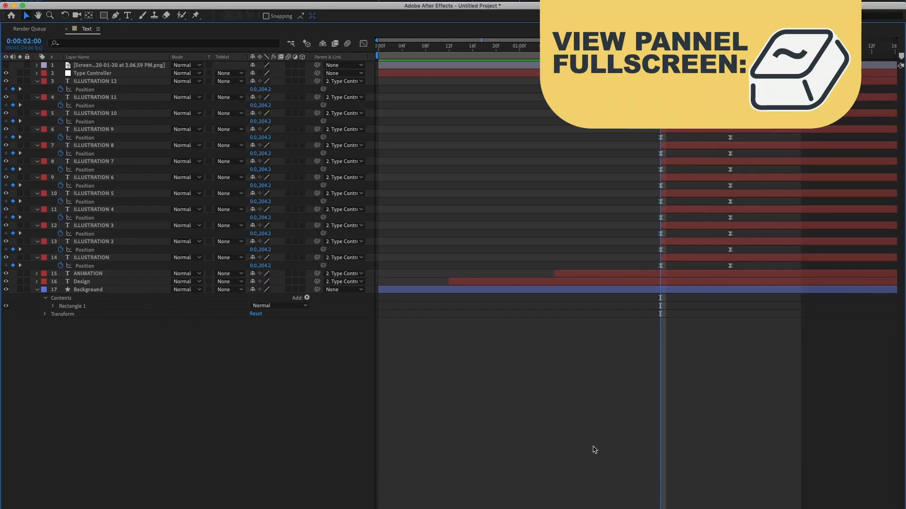
key(grave)
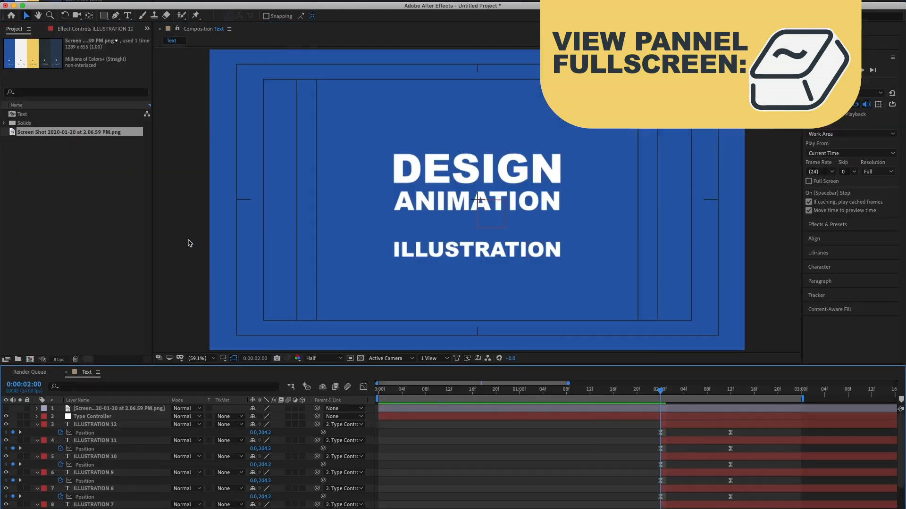
key(grave)
key(grave)
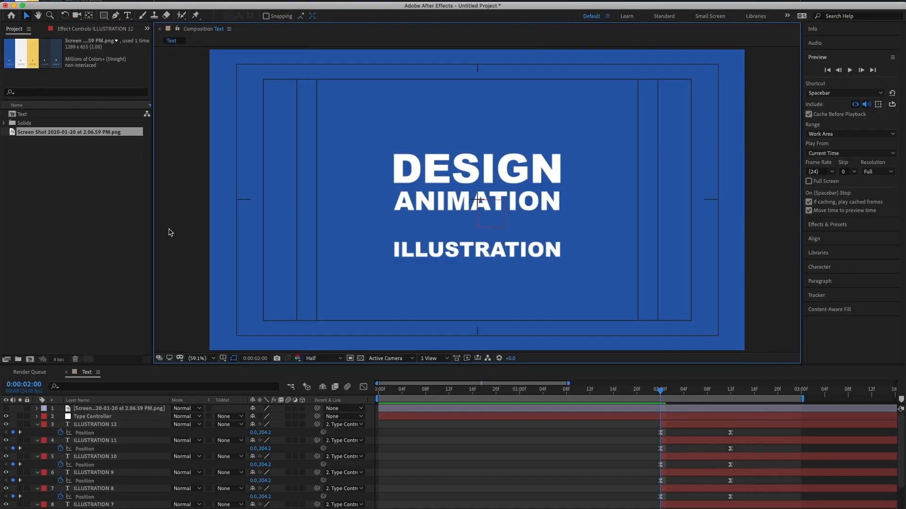
key(grave)
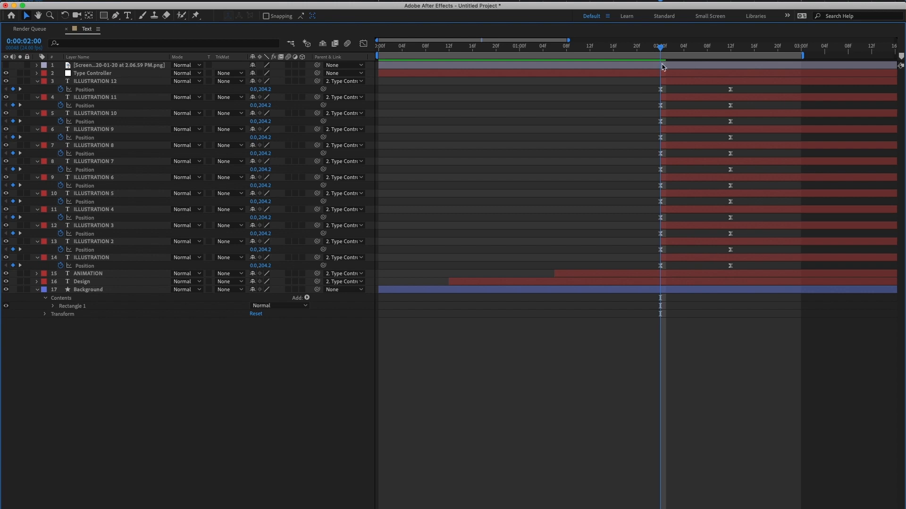
key(grave)
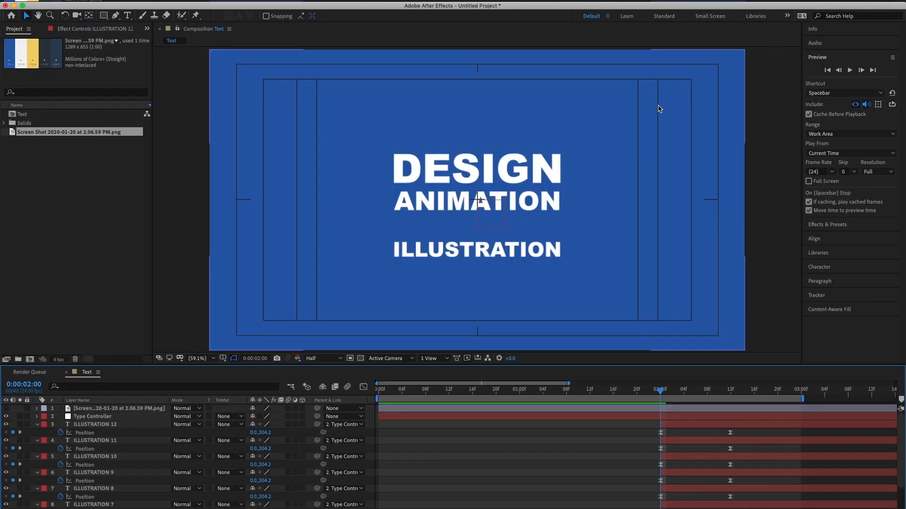
Preview the text animation in the composition.
click(850, 70)
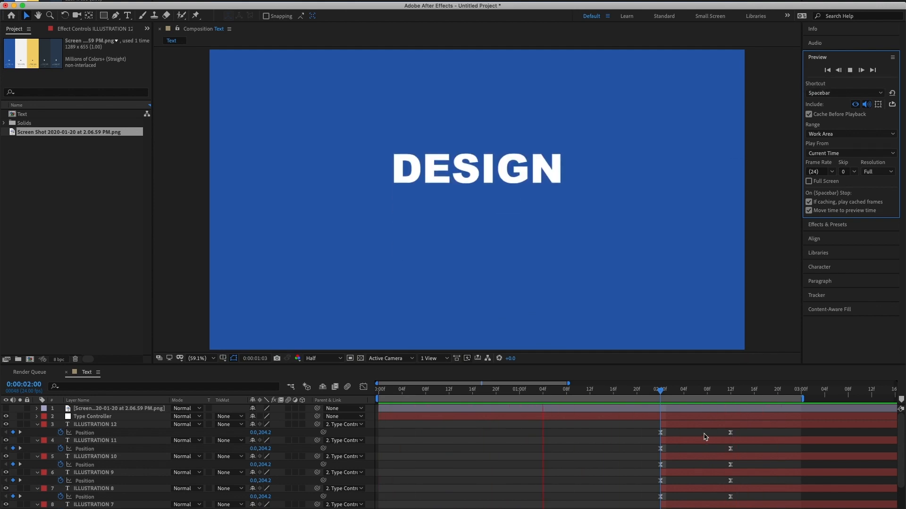
key(space)
Shift the layers ILLUSTRATION 2 through ILLUSTRATION 12 one frame later than the ILLUSTRATION layer.
scroll(684, 452, down, 6)
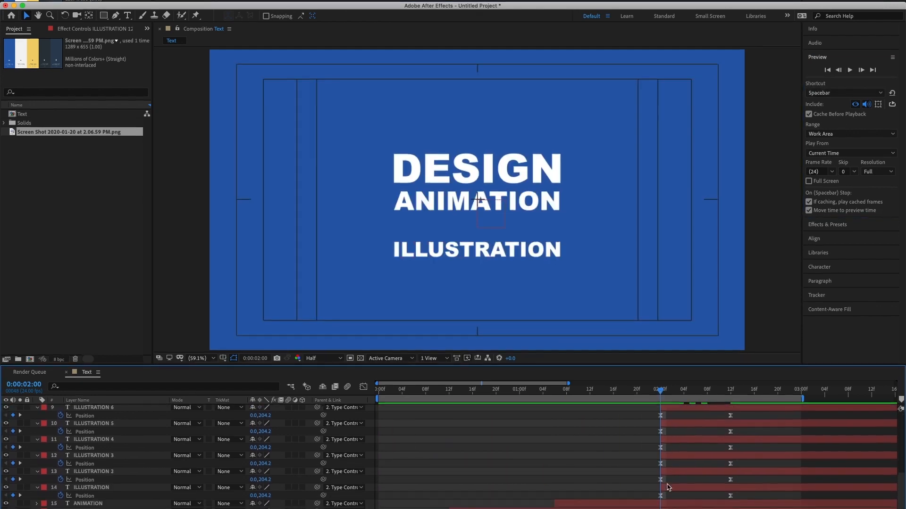
click(672, 488)
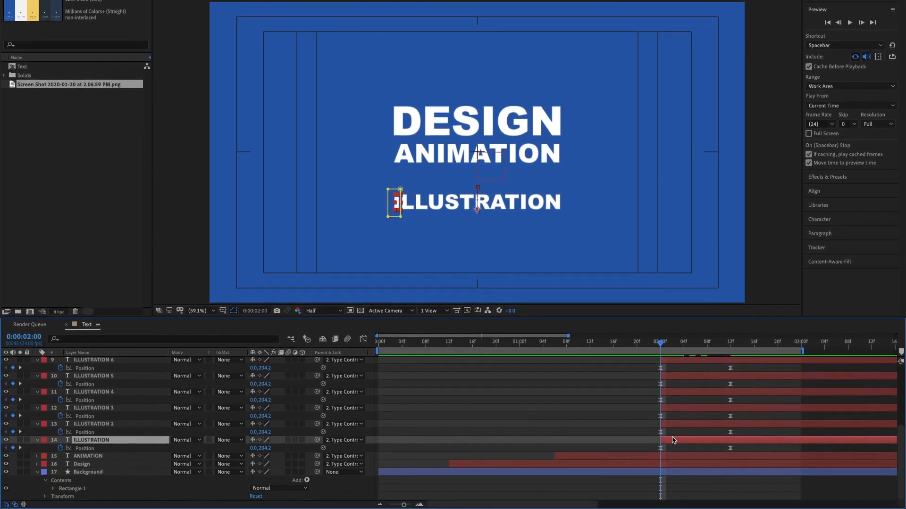
scroll(674, 439, up, 2)
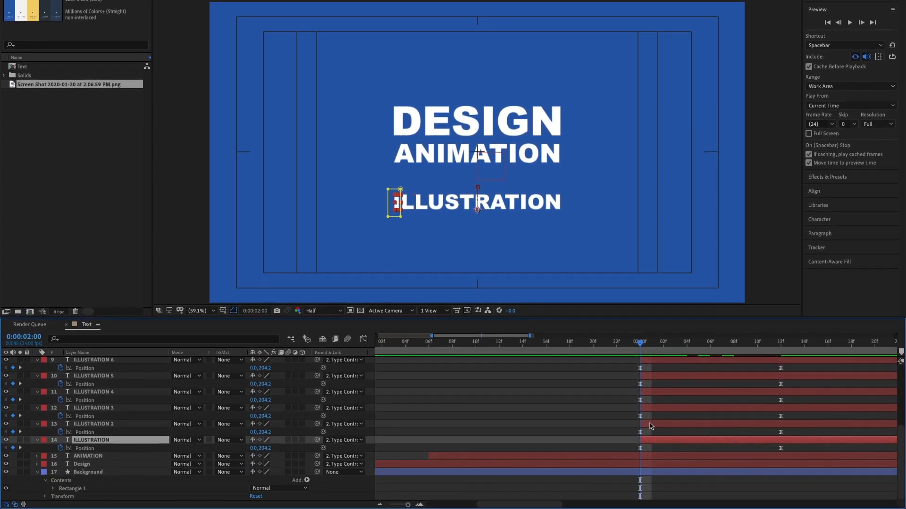
click(653, 425)
scroll(653, 425, up, 5)
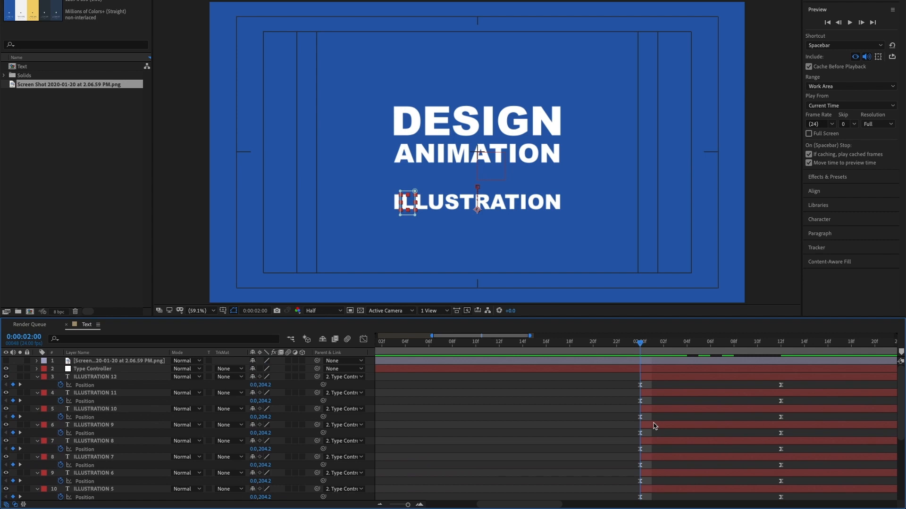
shift+click(652, 378)
scroll(652, 380, down, 5)
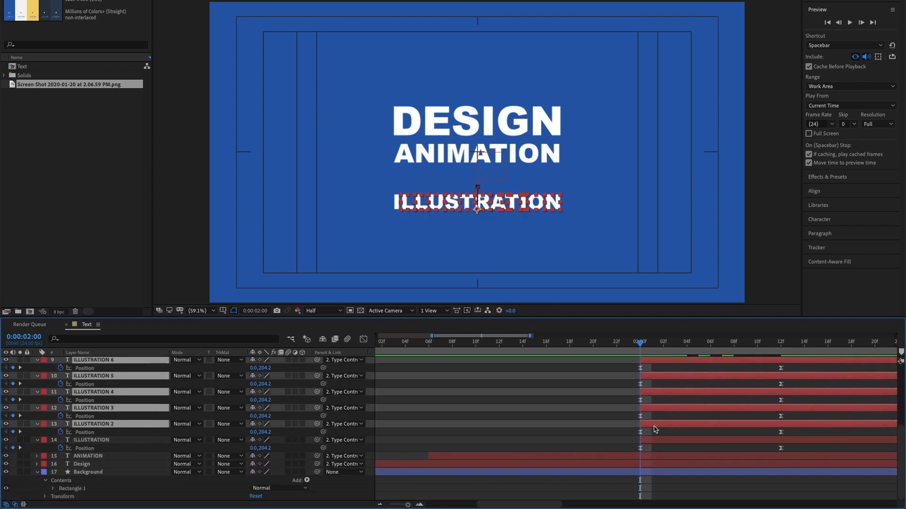
drag(659, 428, 673, 429)
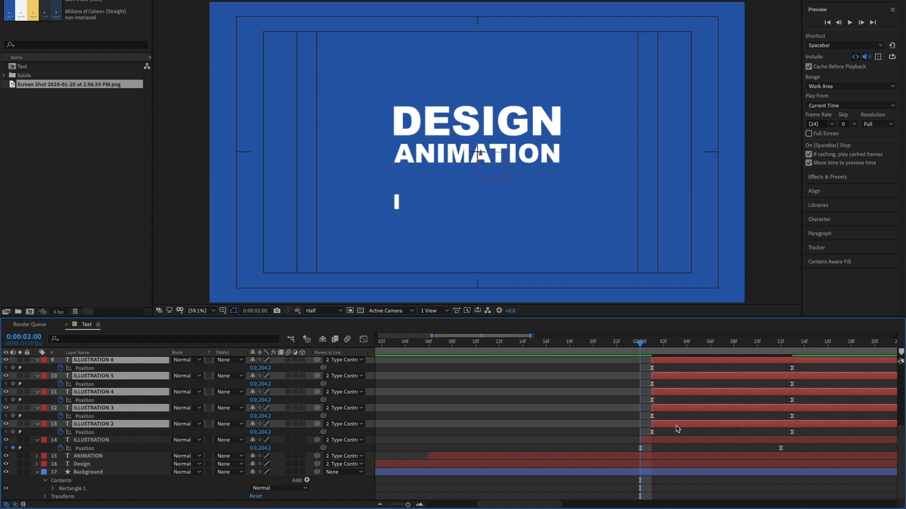
Stagger the layers ILLUSTRATION 3, 4 and 5 so each starts one frame after the previous letter, carrying the remaining letters along.
super+click(677, 427)
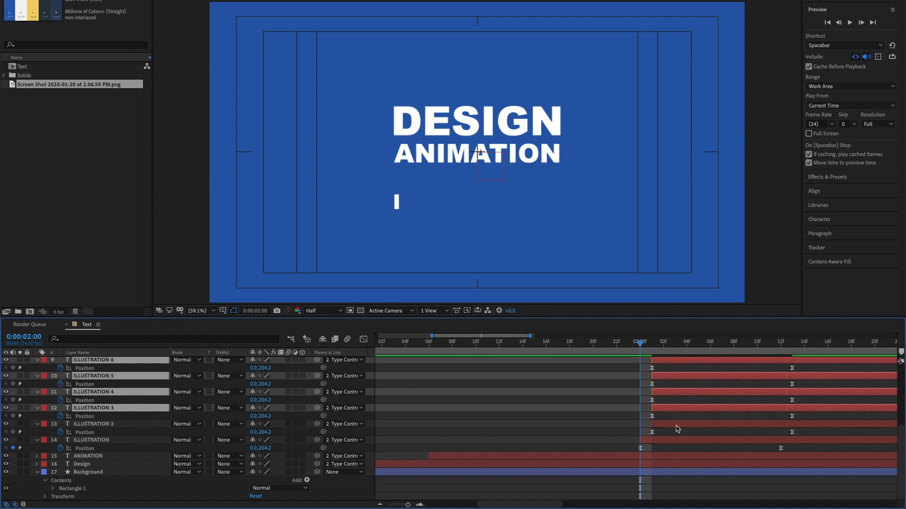
drag(672, 412, 686, 413)
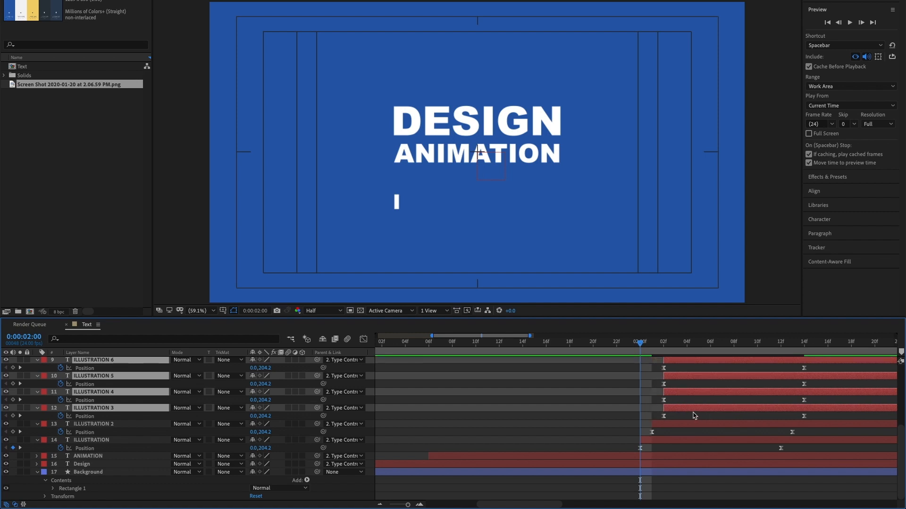
super+click(688, 410)
drag(682, 396, 715, 379)
super+click(700, 390)
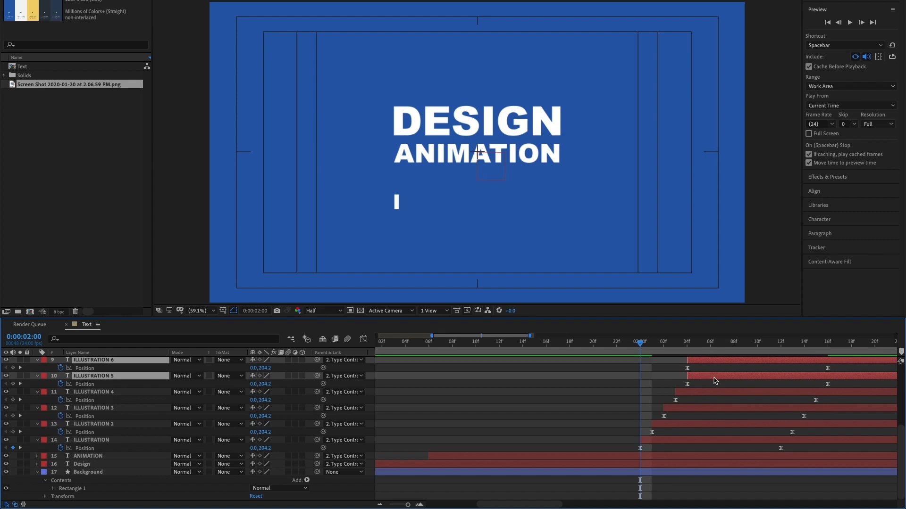
Continue the one-frame stagger through layers ILLUSTRATION 6 to ILLUSTRATION 12, so each letter starts one frame after the previous one.
scroll(731, 405, up, 5)
drag(758, 411, 581, 382)
super+click(513, 447)
scroll(524, 427, up, 2)
super+click(522, 451)
scroll(535, 462, up, 2)
super+click(535, 461)
super+click(541, 446)
super+click(553, 428)
super+click(558, 412)
super+click(567, 397)
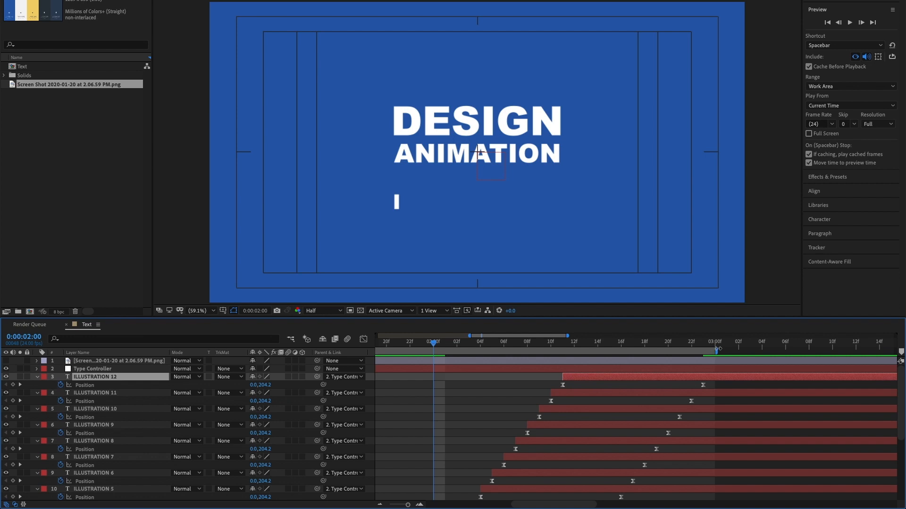
Preview the text animation and examine the staggered start times of the ILLUSTRATION letter layers.
key(semicolon)
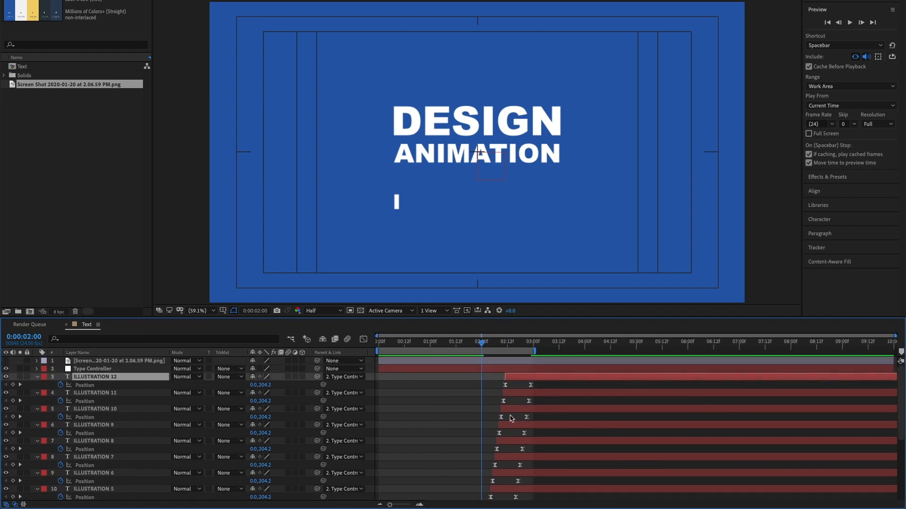
key(space)
key(space)
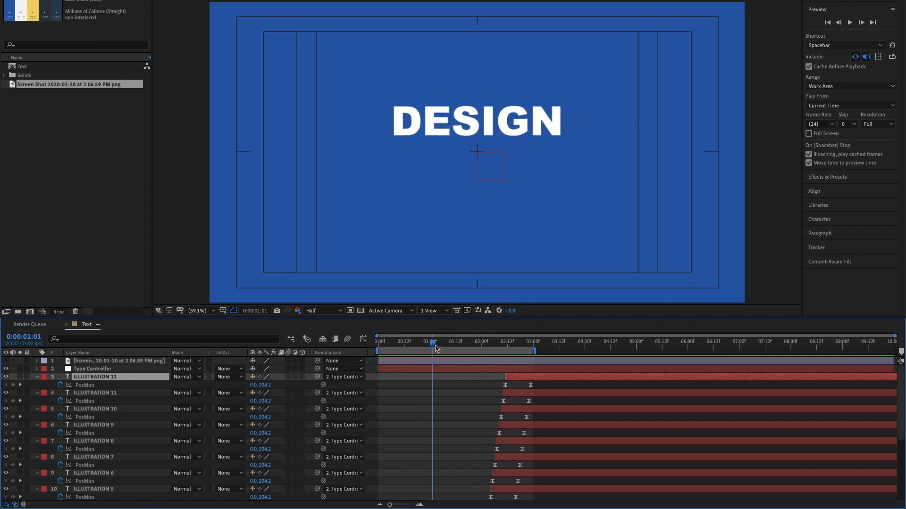
click(849, 24)
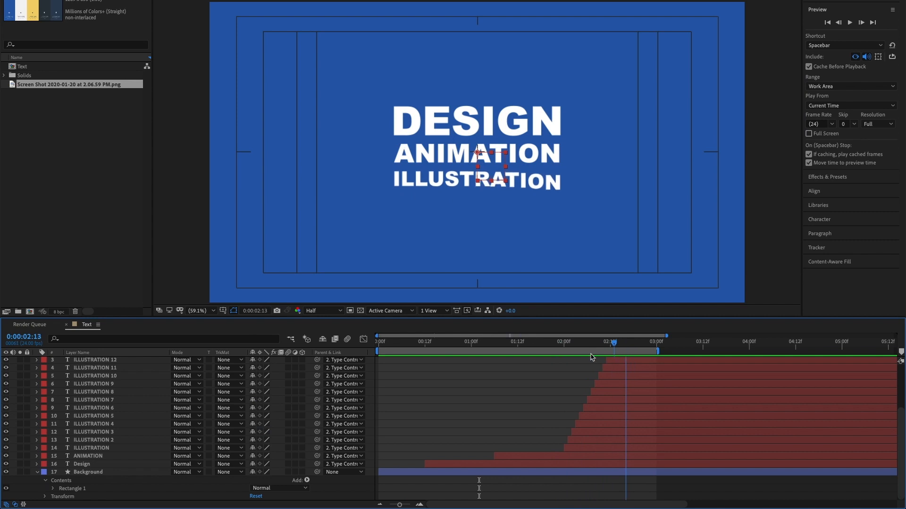
key(space)
scroll(587, 424, up, 2)
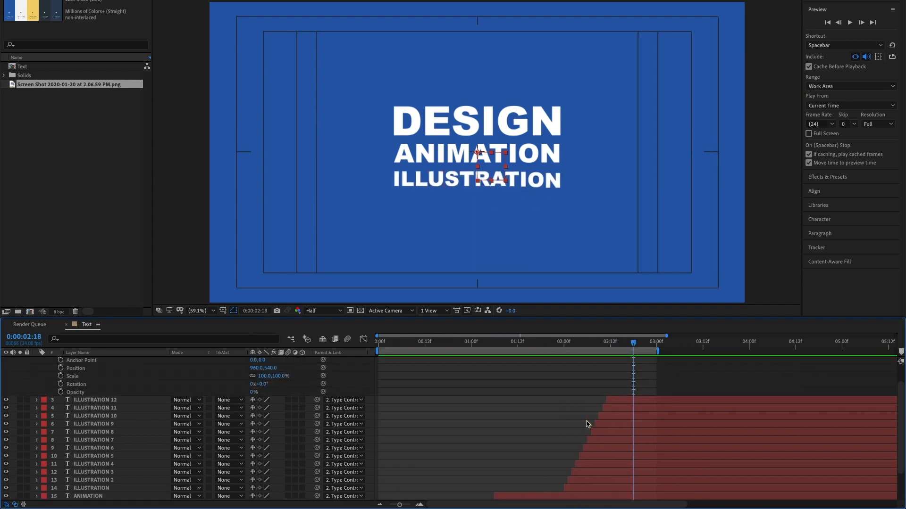
scroll(587, 424, down, 1)
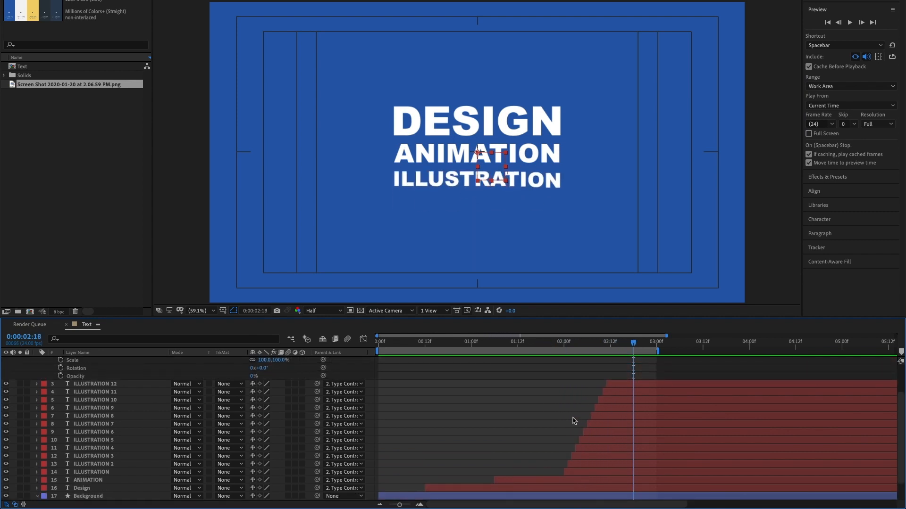
scroll(574, 421, down, 1)
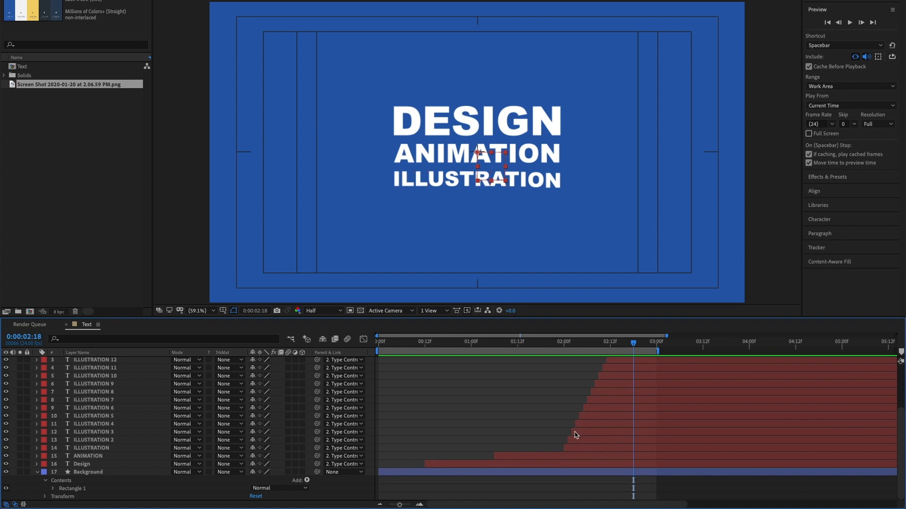
click(577, 448)
scroll(607, 438, up, 1)
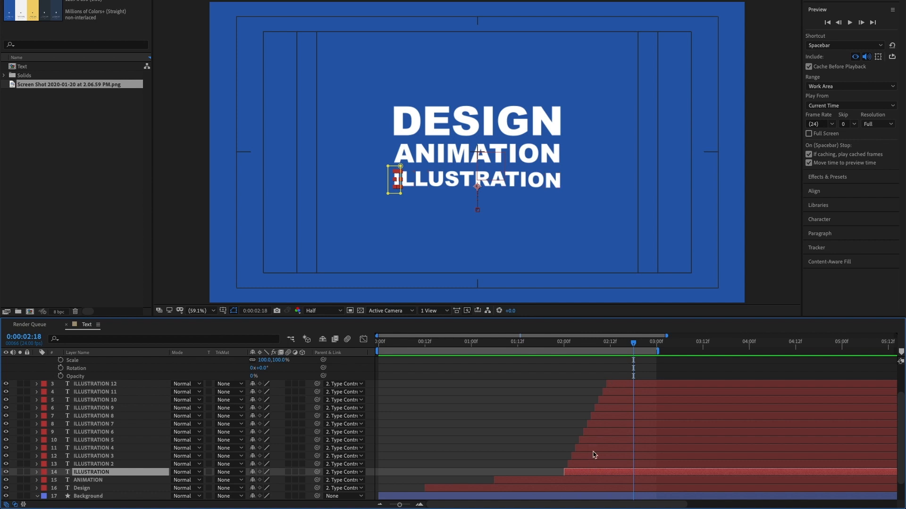
Pre-compose all layers from ILLUSTRATION 12 to ILLUSTRATION into a composition named Illustration, adjusting its duration to the selected layers' time span.
click(611, 390)
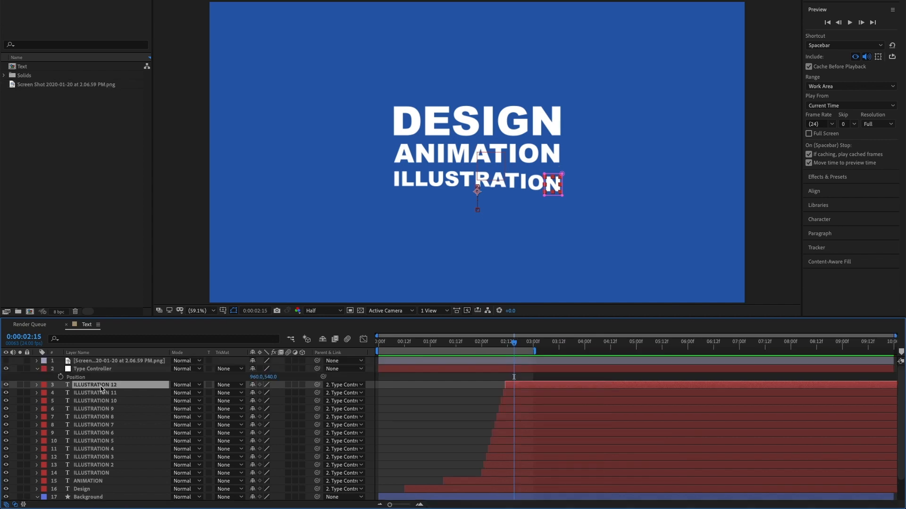
shift+click(102, 474)
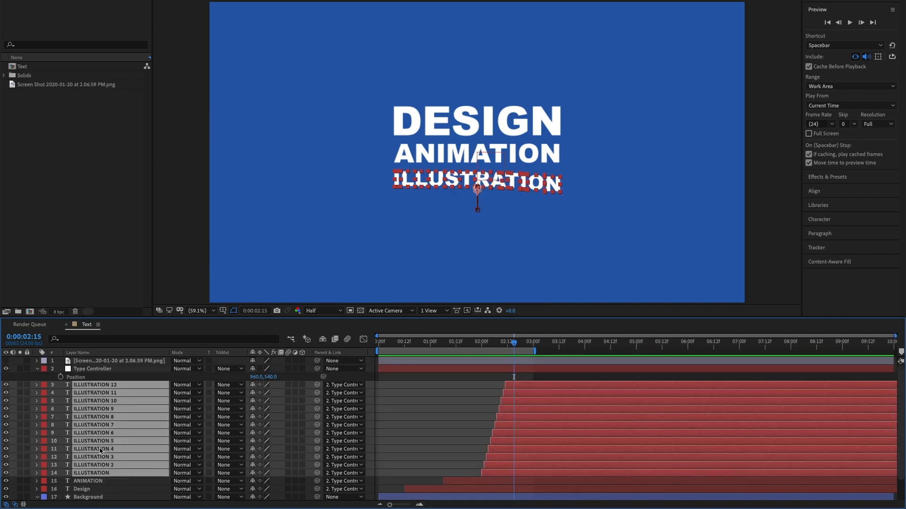
right_click(92, 423)
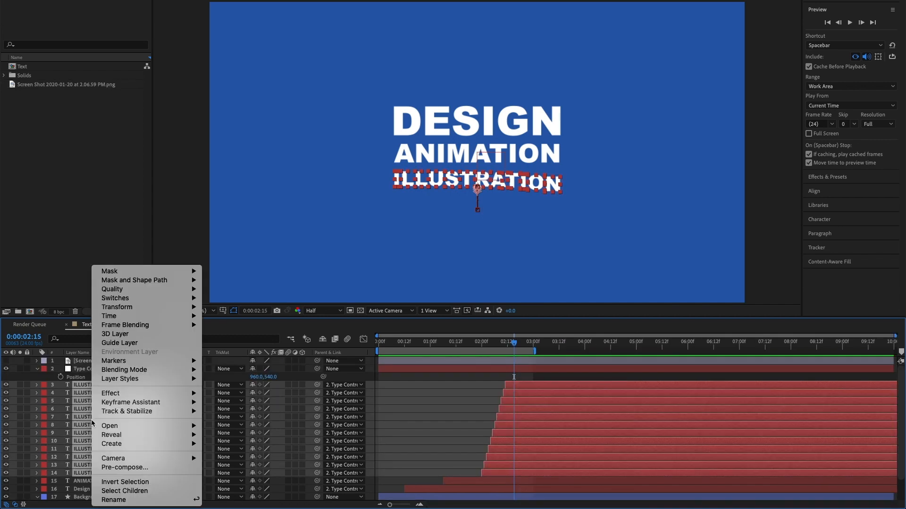
click(118, 469)
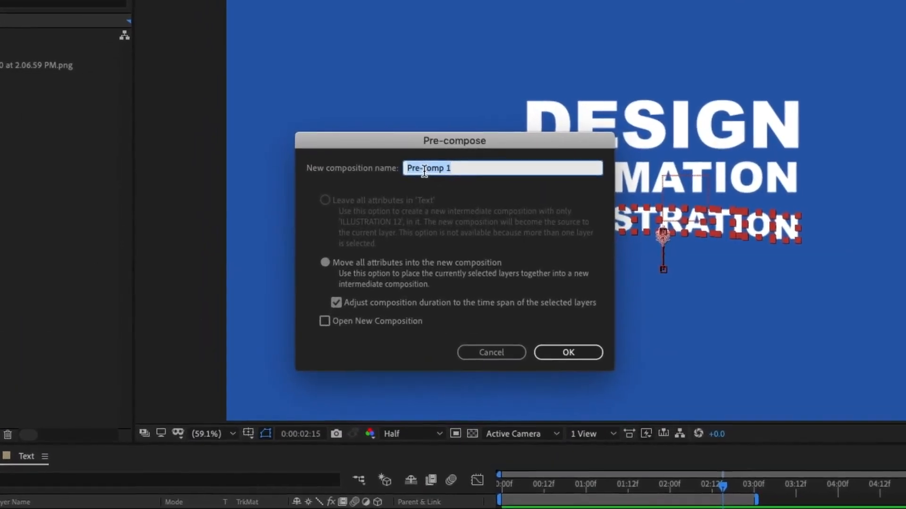
key(BackSpace)
text(Illustration)
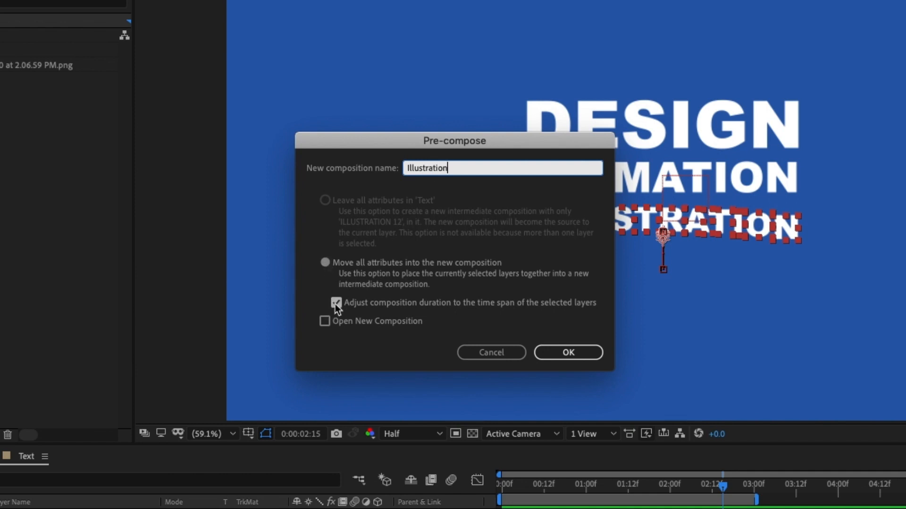
click(568, 354)
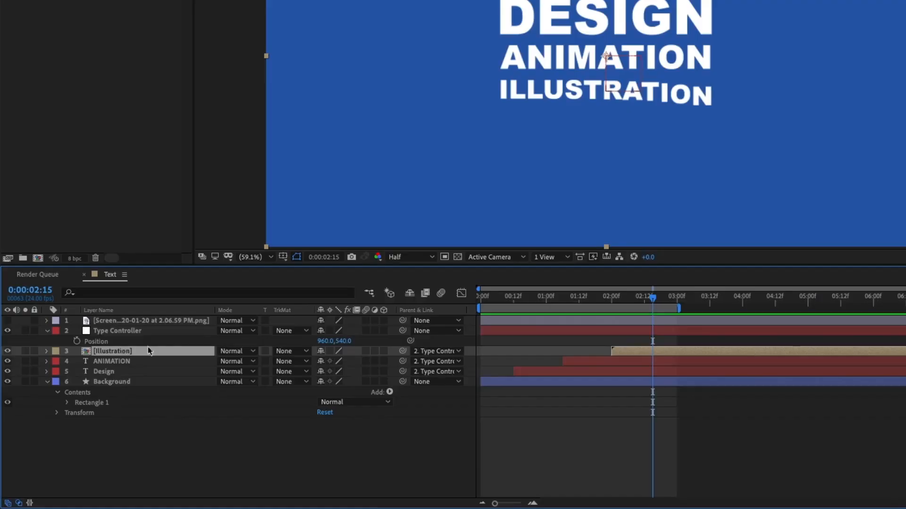
Examine the letter layers inside the Illustration composition, and return to the Text composition.
double_click(640, 354)
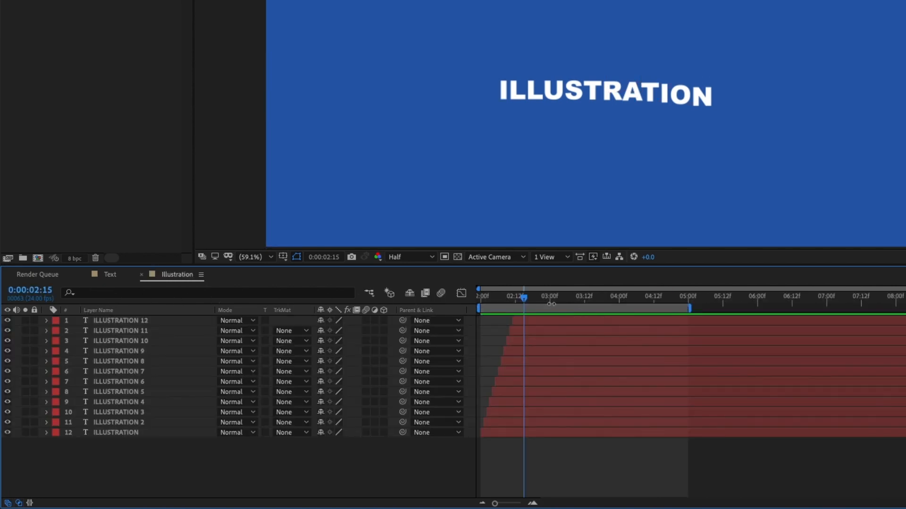
mouse_move(516, 302)
mouse_down()
mouse_move(464, 301)
mouse_move(618, 299)
mouse_move(498, 300)
mouse_move(527, 300)
mouse_up()
click(527, 321)
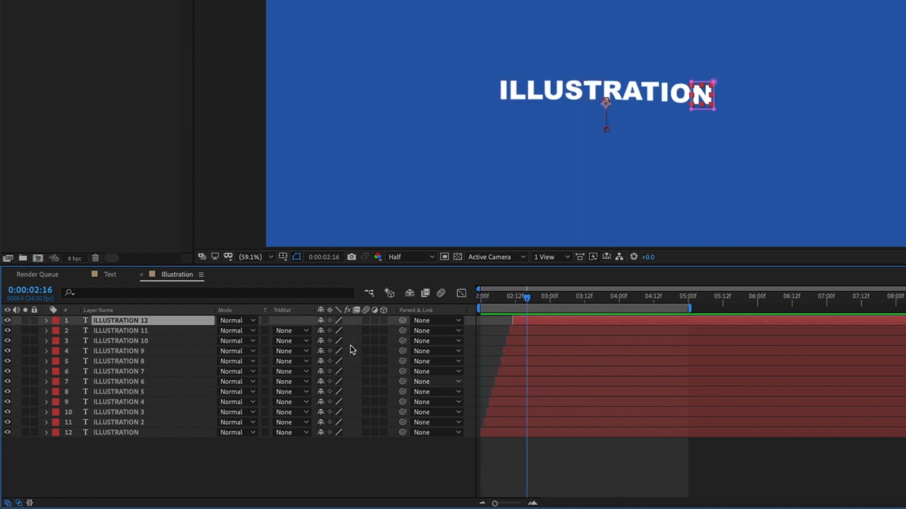
click(109, 276)
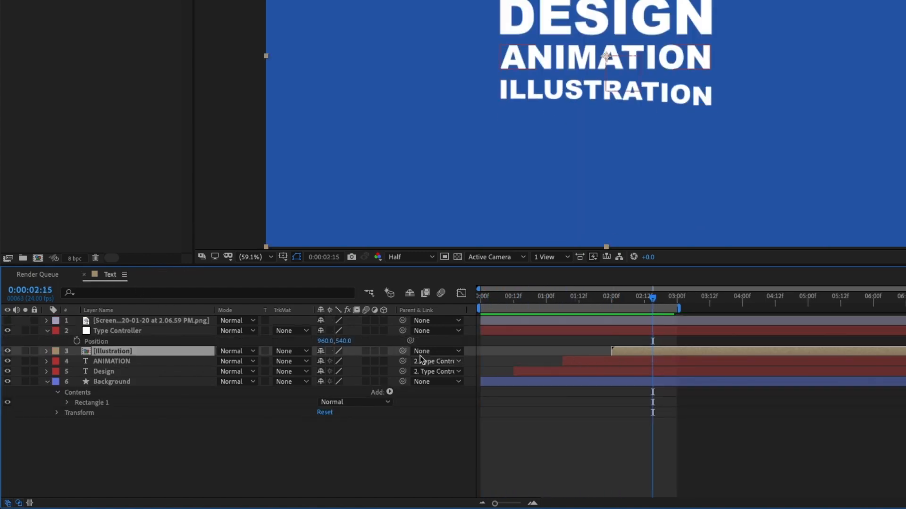
Parent the Illustration pre-composition to the Type Controller layer and preview the text animation.
drag(403, 351, 110, 331)
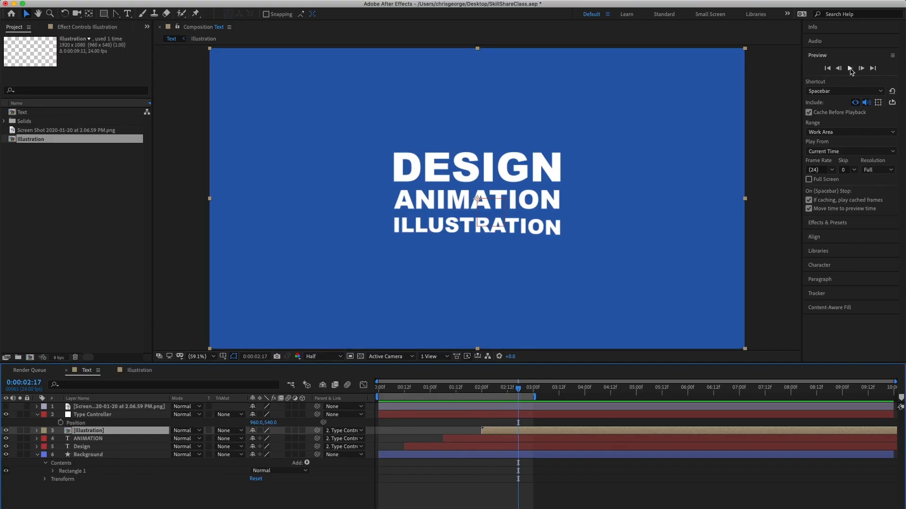
click(850, 69)
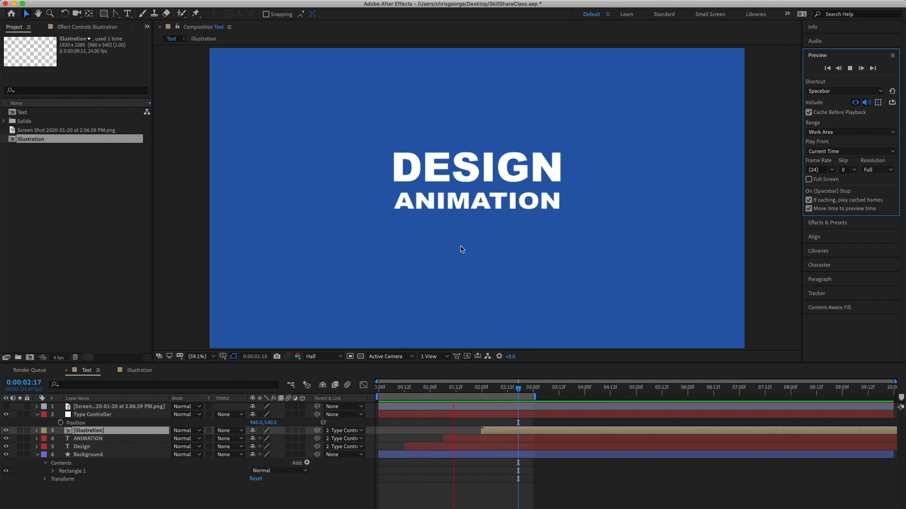
click(474, 391)
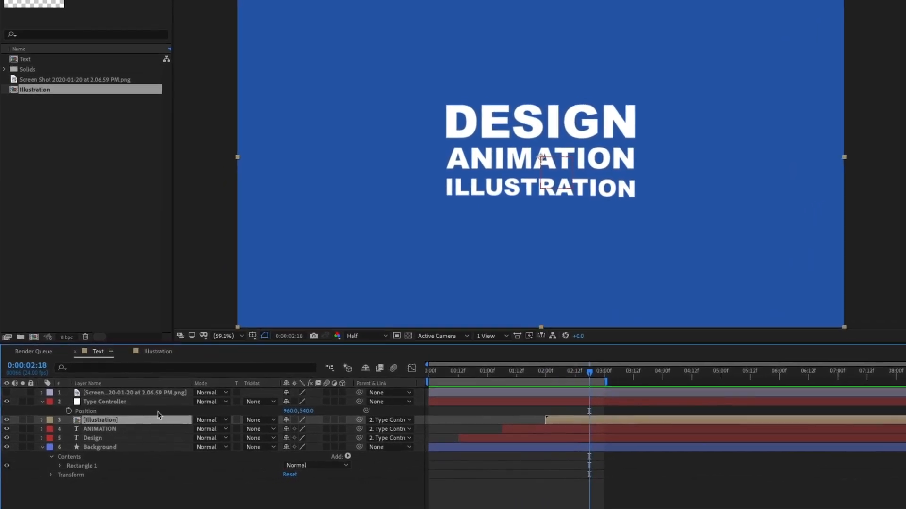
Reveal the Type Controller layer's Transform properties and set a Position keyframe at 0:00:02:18.
click(99, 402)
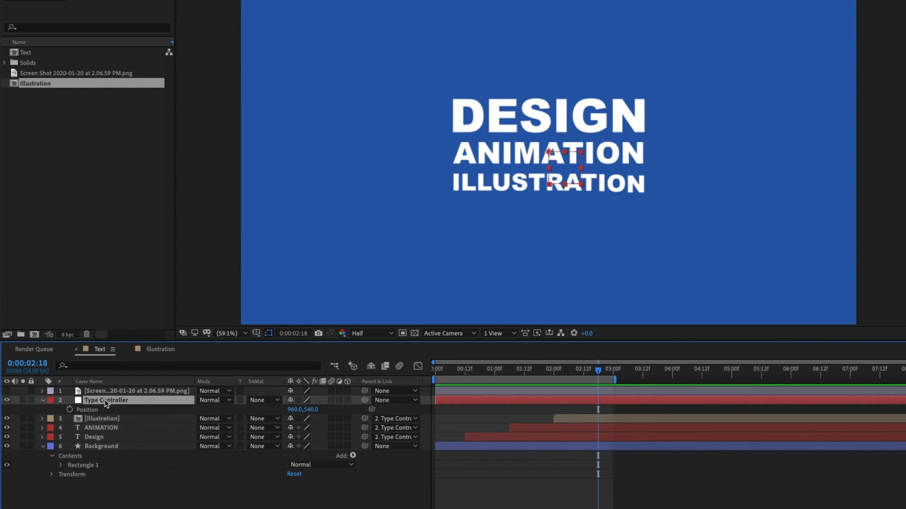
mouse_move(594, 372)
mouse_down()
mouse_move(561, 375)
mouse_move(607, 376)
mouse_move(597, 374)
mouse_up()
click(42, 400)
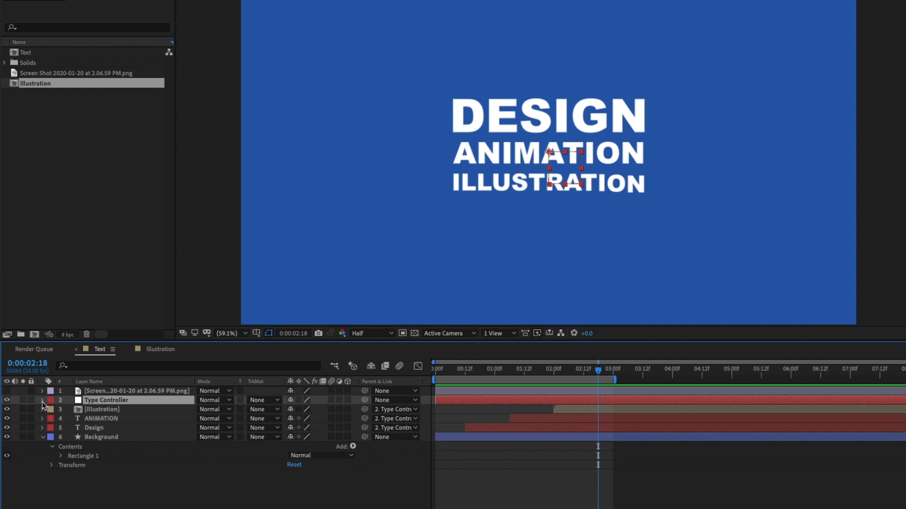
click(42, 400)
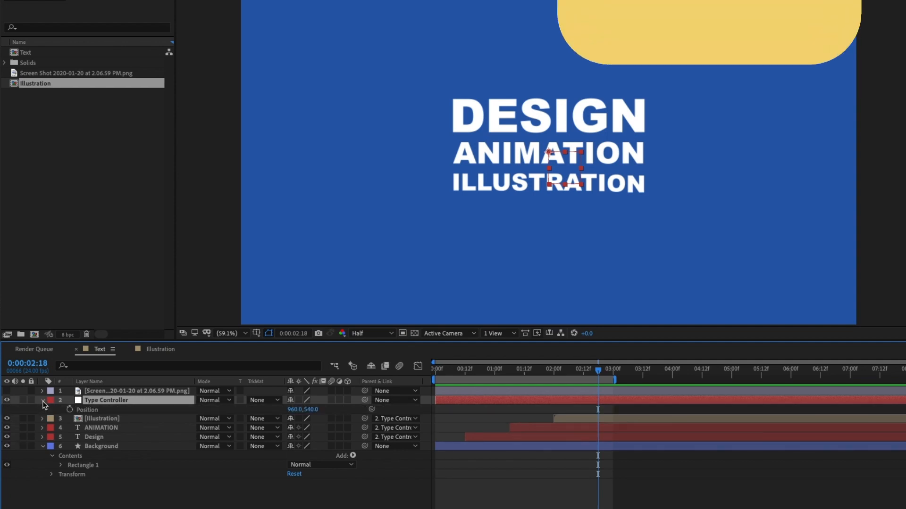
click(43, 400)
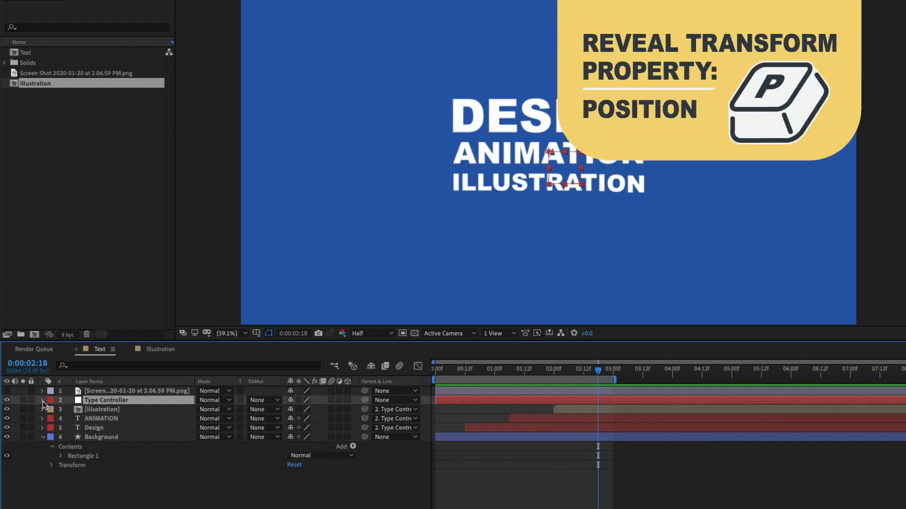
click(43, 400)
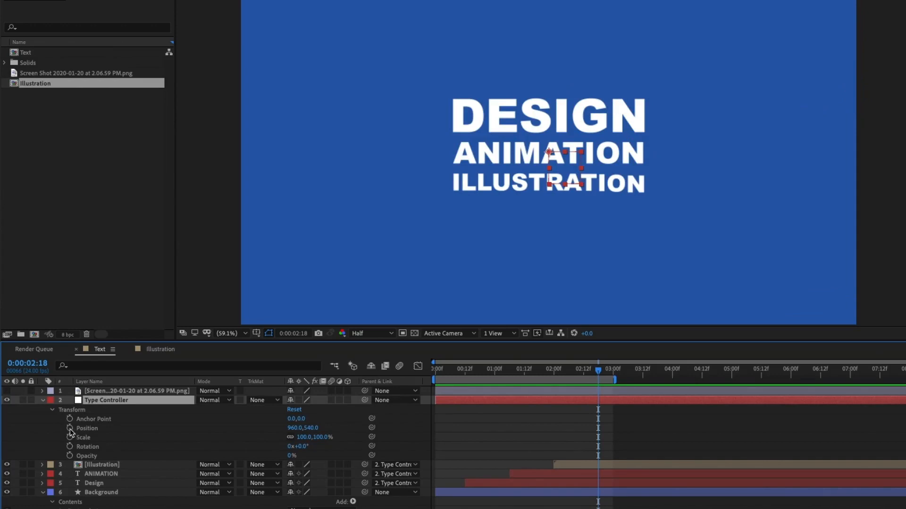
click(70, 428)
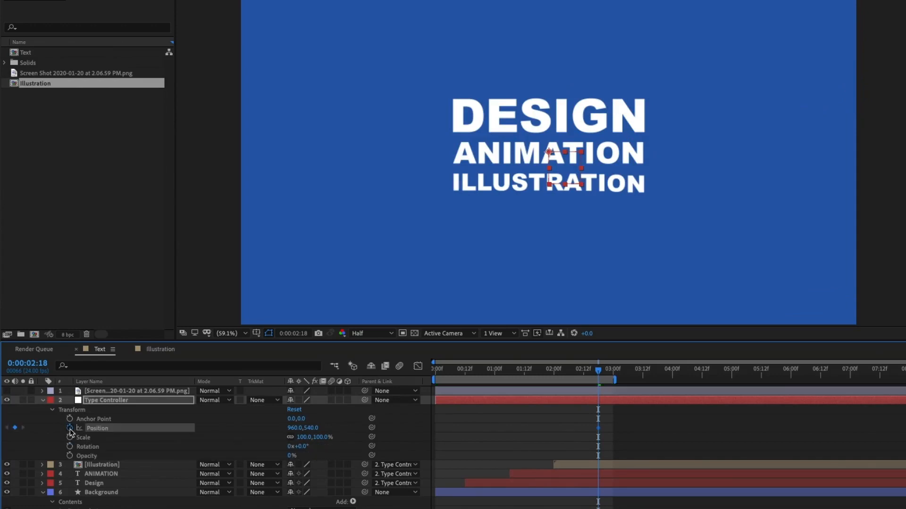
Move the Type Controller's Position keyframe to 0:00:02:05, while the ILLUSTRATION letters are animating in.
drag(598, 370, 554, 370)
drag(905, 362, 678, 363)
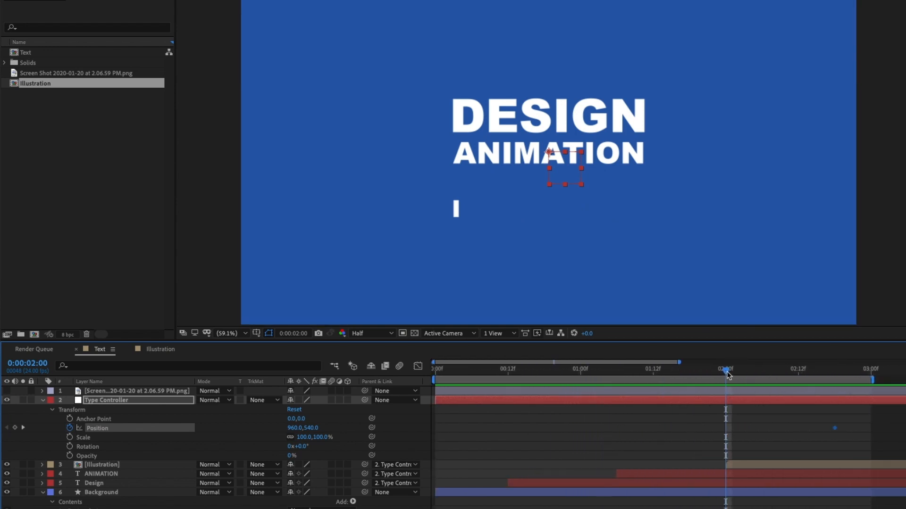
drag(730, 373, 757, 371)
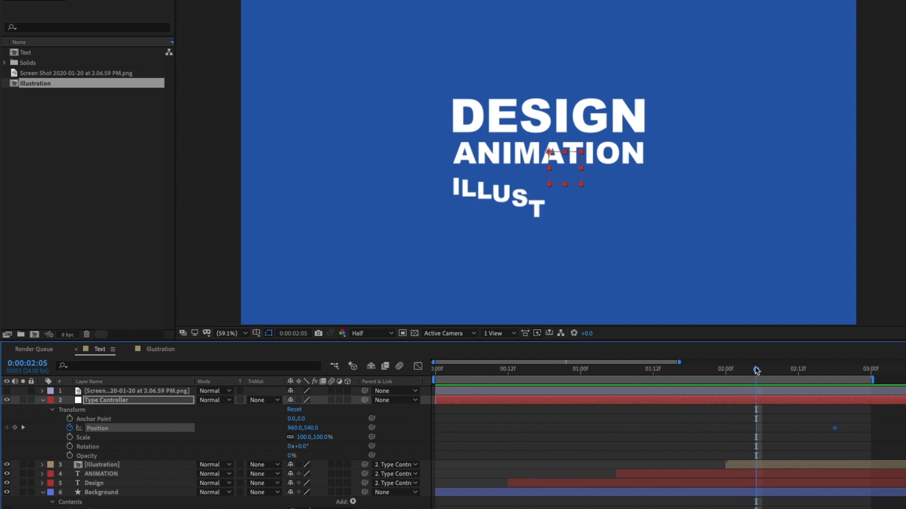
click(752, 466)
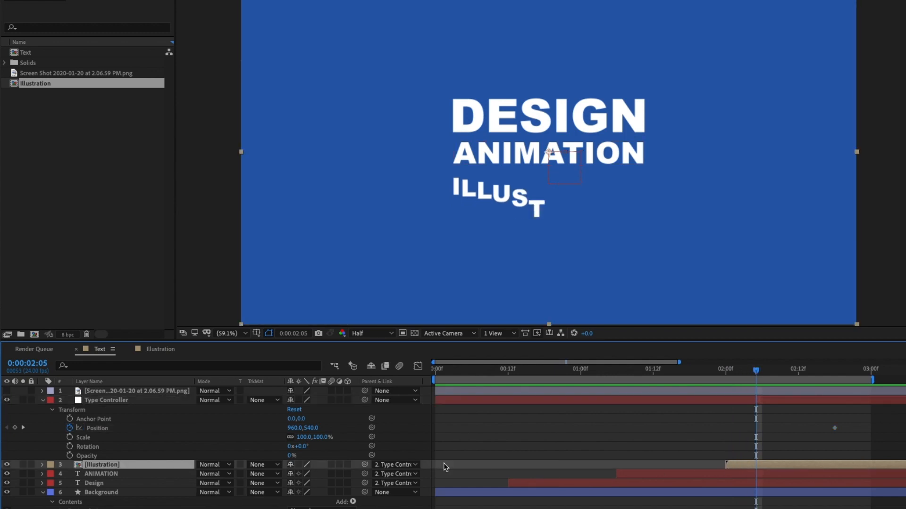
drag(834, 428, 758, 446)
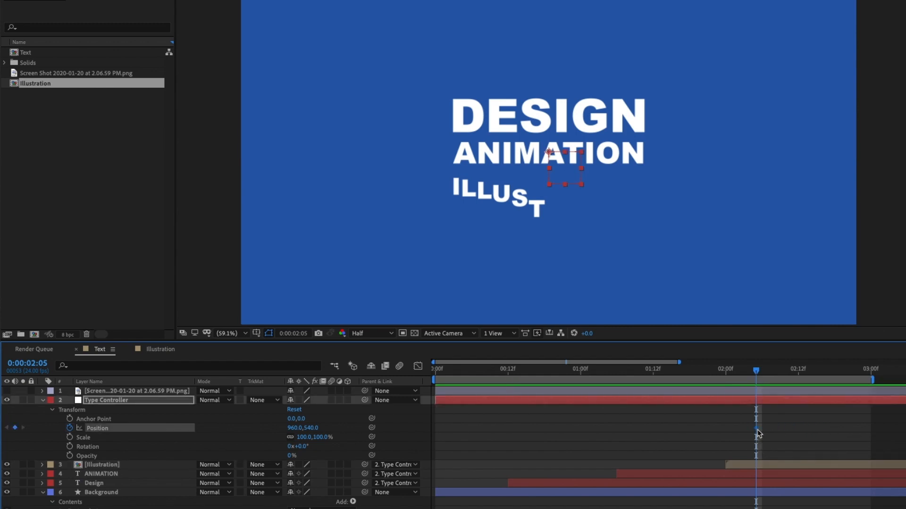
At 0:00:01:19, keyframe the Type Controller's Y position to 584 so DESIGN and ANIMATION sit lower in the frame.
drag(756, 373, 725, 378)
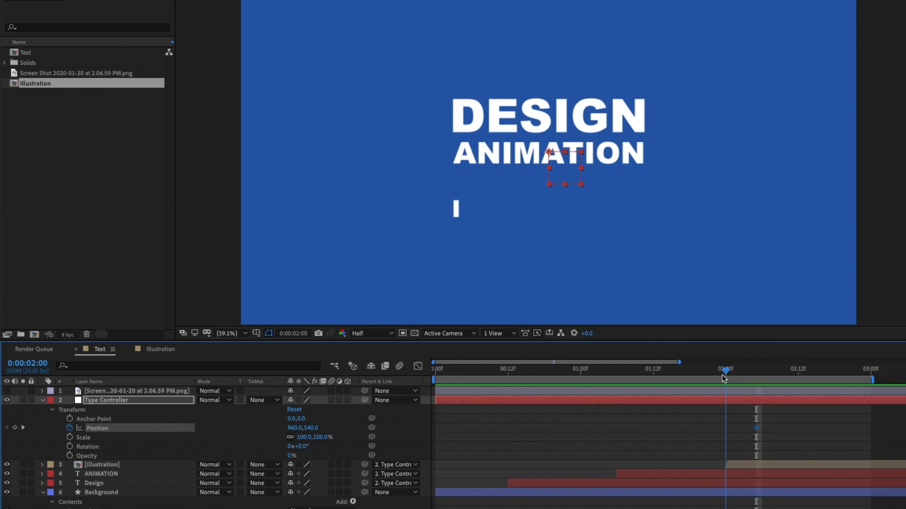
drag(723, 375, 696, 378)
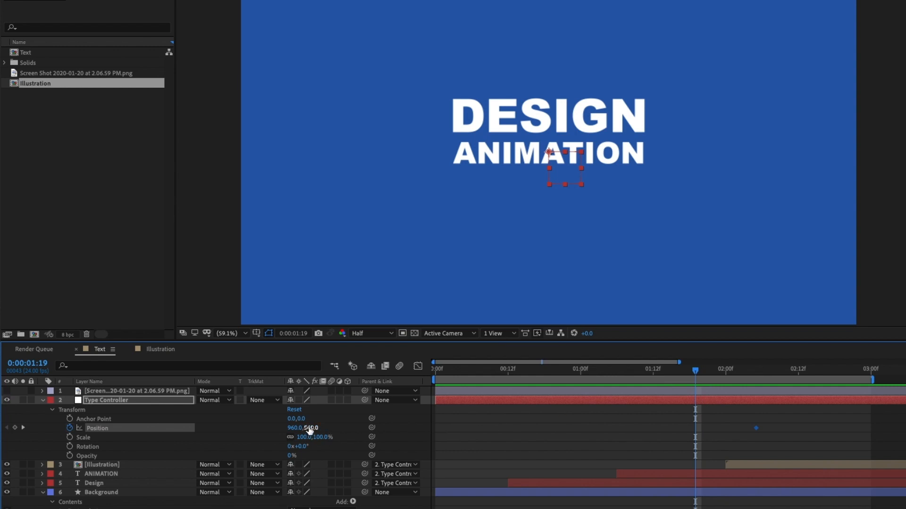
click(342, 429)
drag(313, 429, 340, 427)
Try the Proportional Grid overlay on the composition view, and show the Title/Action Safe guides in its place.
click(255, 334)
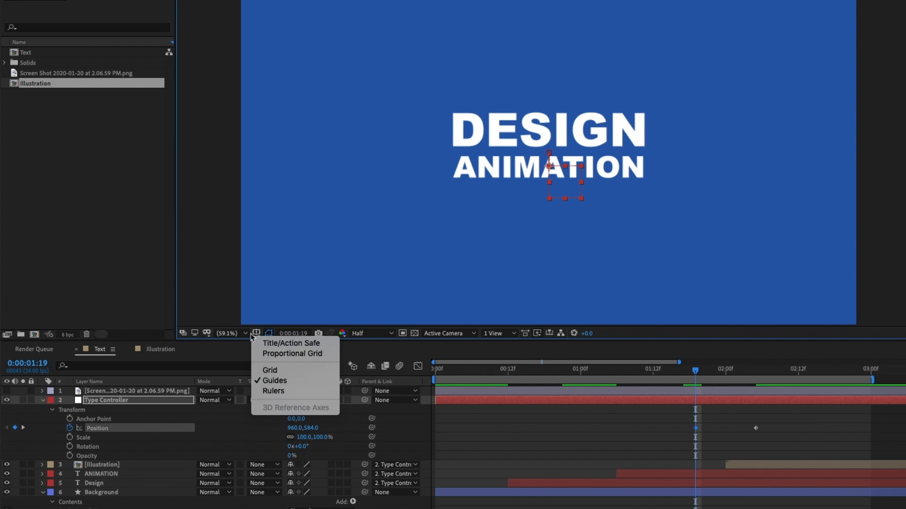
click(258, 336)
click(258, 336)
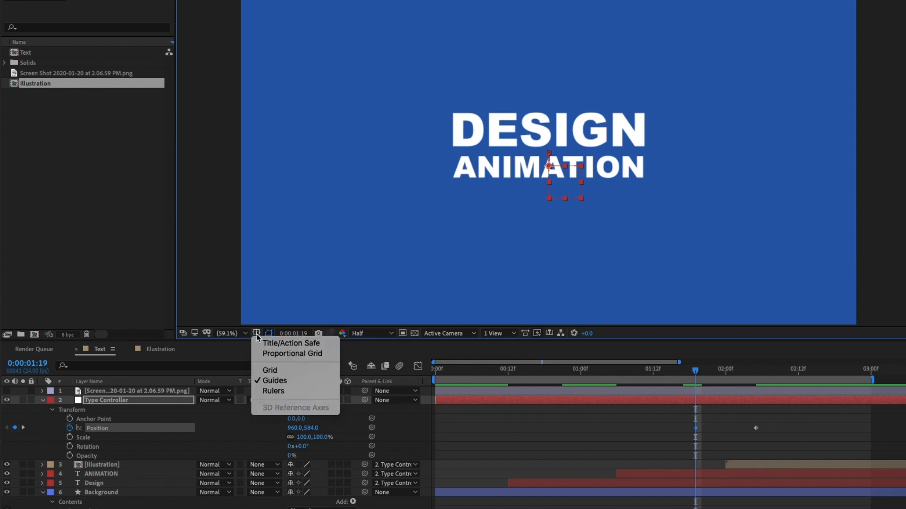
click(280, 355)
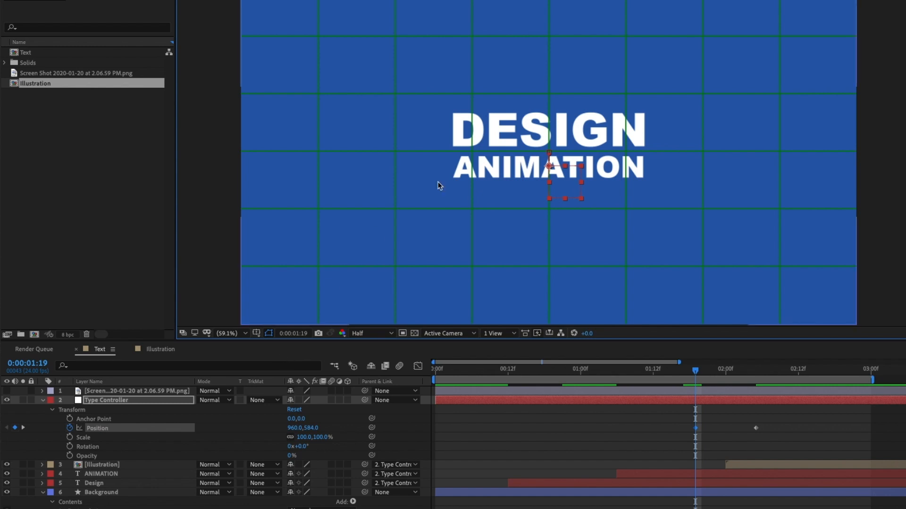
click(256, 333)
click(264, 347)
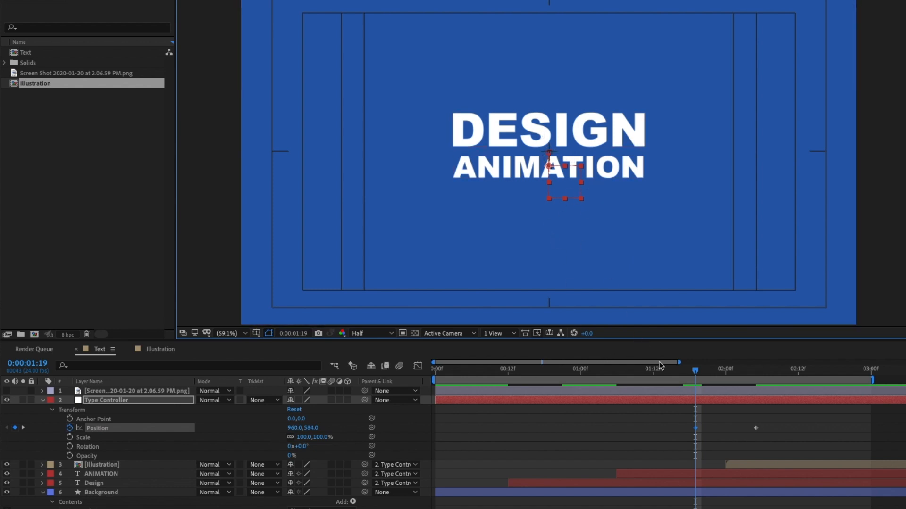
Add a holding Position keyframe to the Type Controller at 0:00:01:11, and set its Y position to 643 at 0:00:01:01.
click(697, 374)
drag(697, 374, 647, 374)
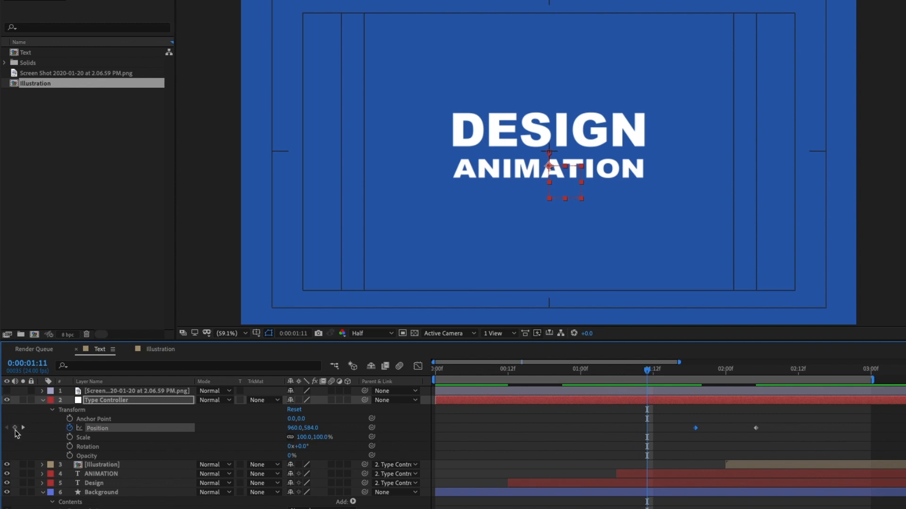
click(15, 429)
drag(633, 375, 586, 375)
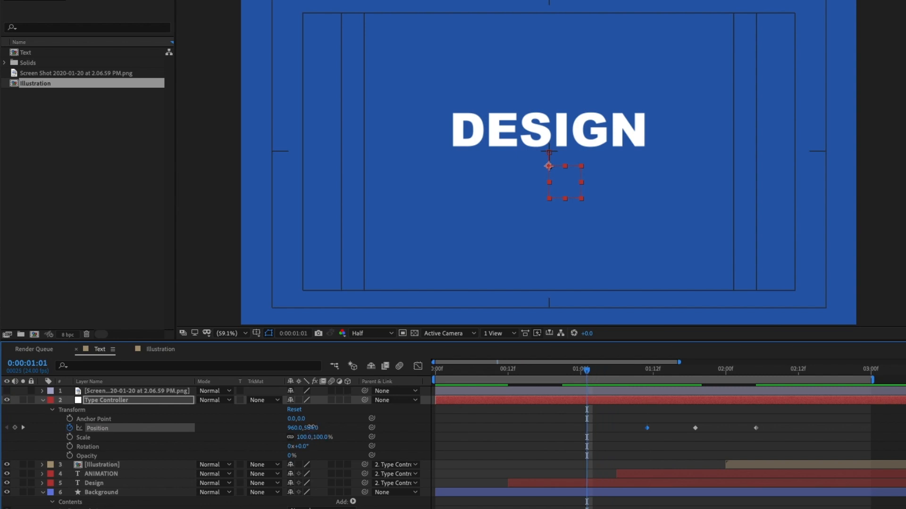
drag(311, 427, 343, 427)
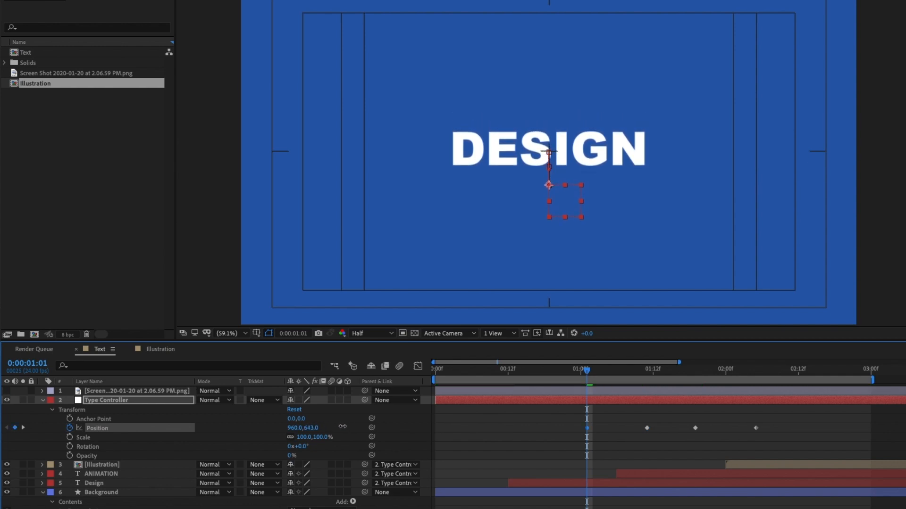
Preview the text block's movement starting from 0:00:00:18.
mouse_move(587, 372)
mouse_down()
mouse_move(653, 373)
mouse_move(531, 387)
mouse_move(586, 387)
mouse_up()
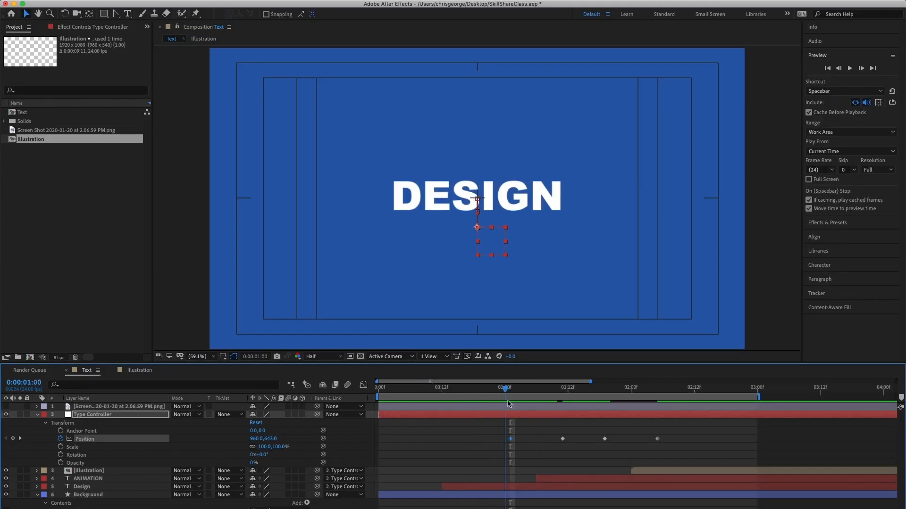
drag(508, 404, 473, 410)
click(849, 69)
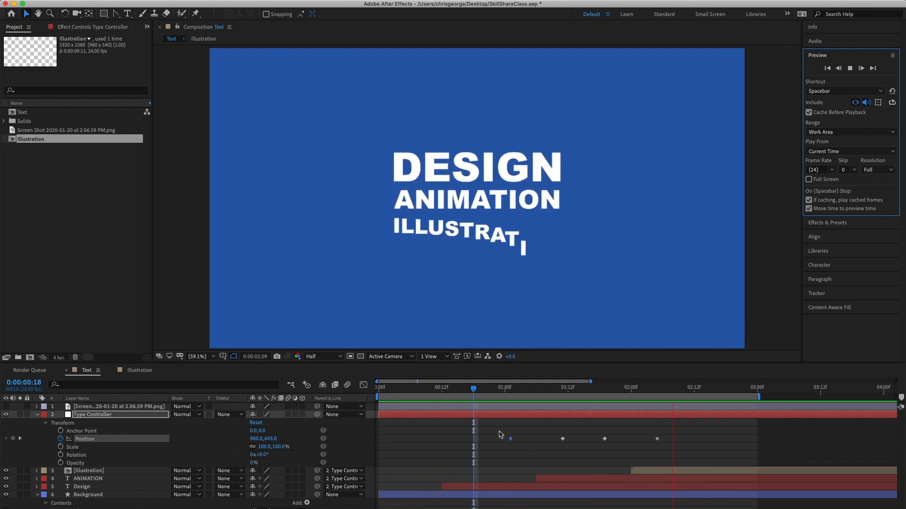
key(space)
Apply Easy Ease to all four of the Type Controller's Position keyframes.
drag(500, 435, 660, 443)
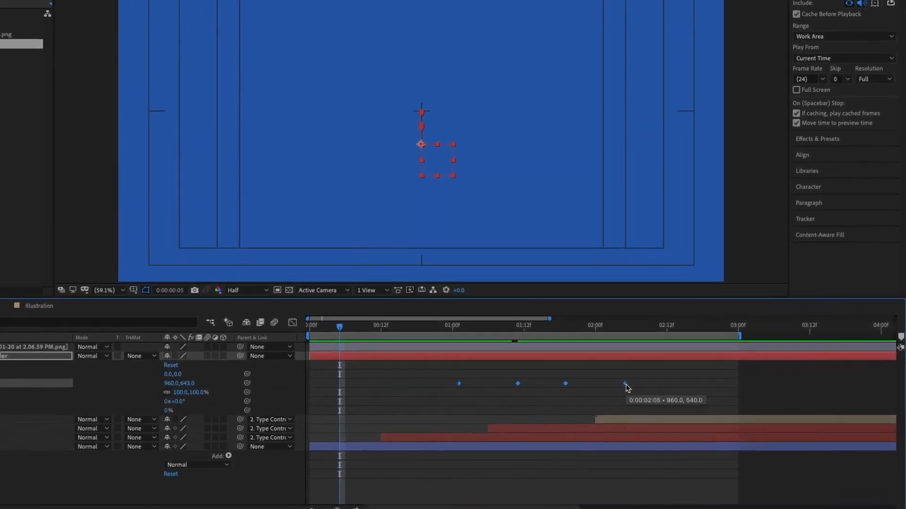
right_click(626, 384)
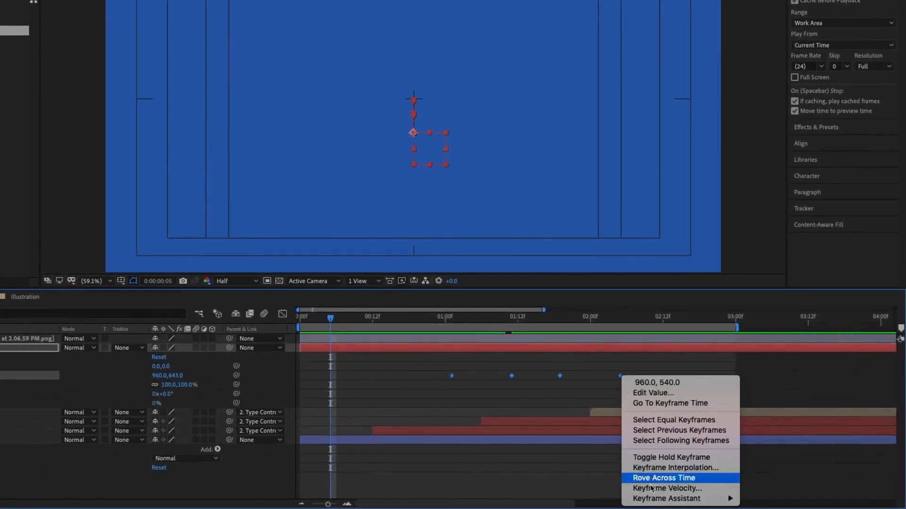
mouse_move(670, 504)
click(766, 437)
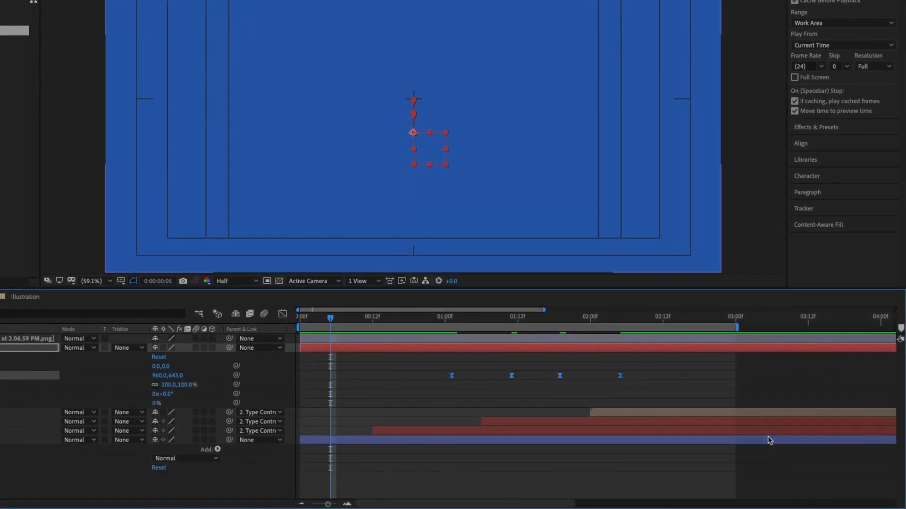
Show the Position speed curve in the Graph Editor and preview the eased text movement.
click(282, 315)
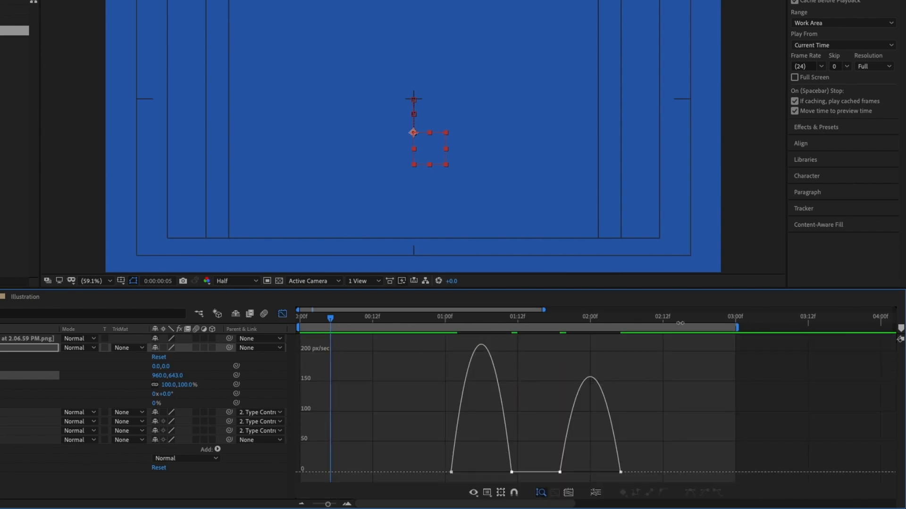
key(space)
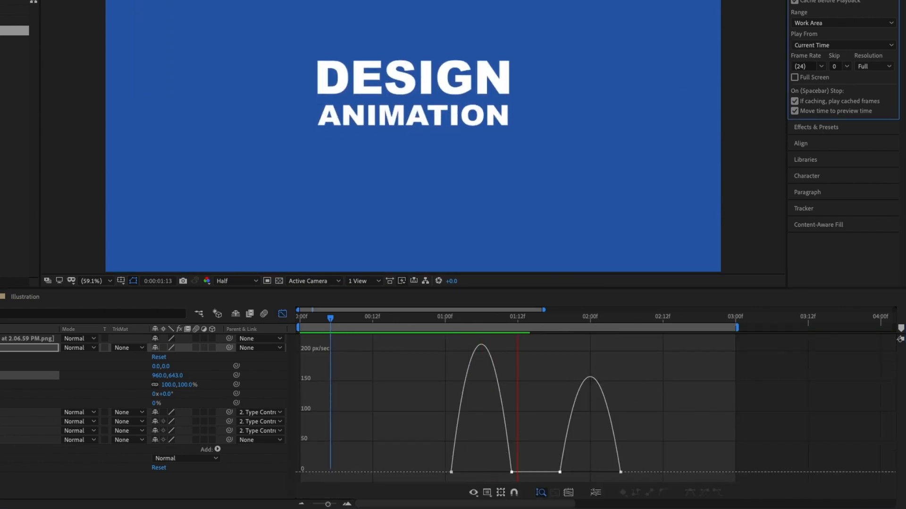